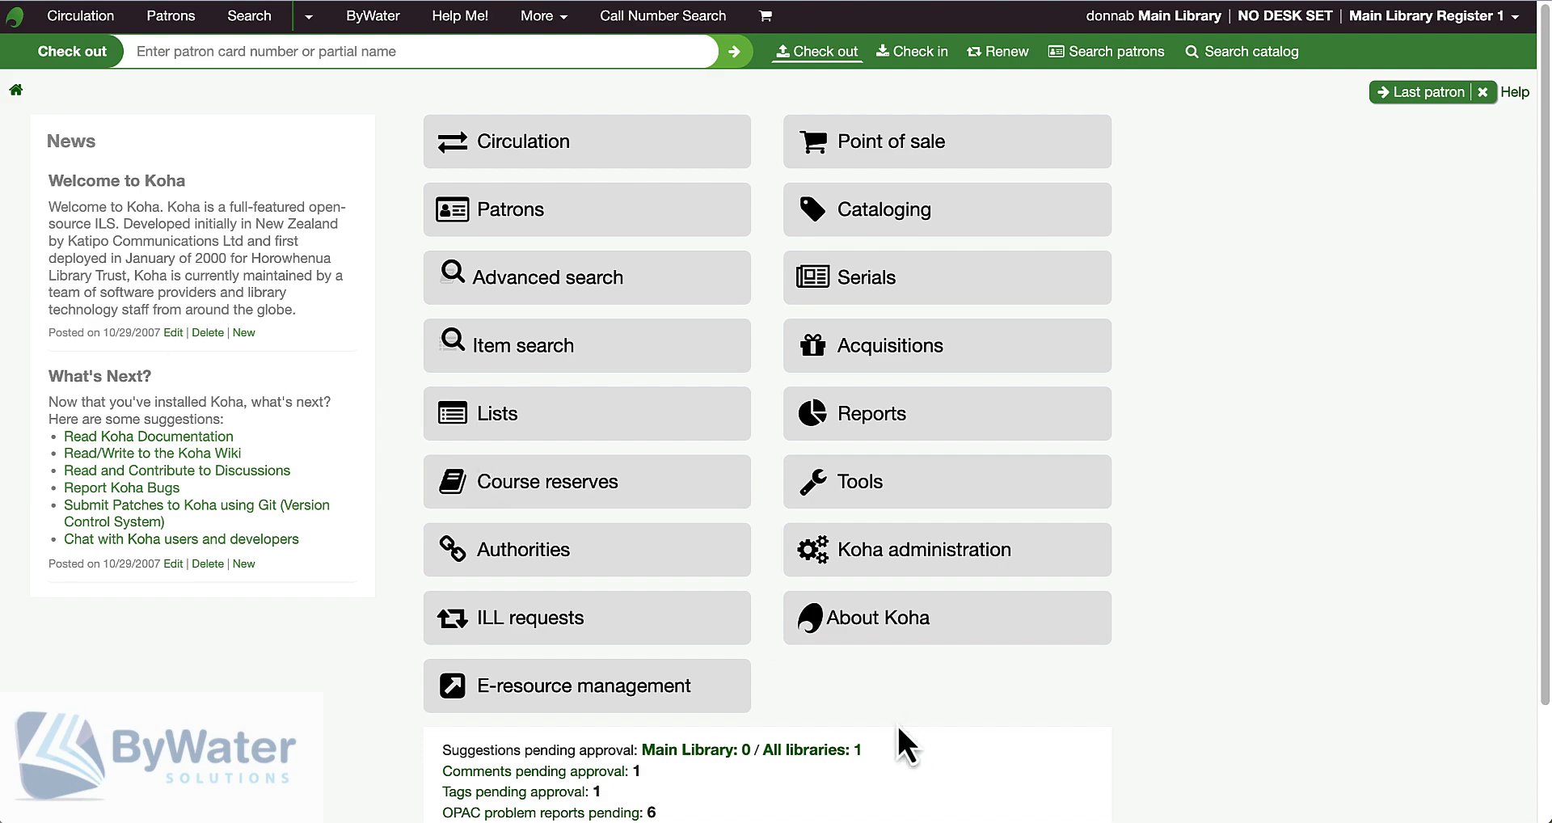
Open the Batch Patron Permissions Modifier plugin's settings from the administration plugin management page.
left_click(889, 566)
scroll(403, 594, "down", 4)
scroll(403, 595, "down", 8)
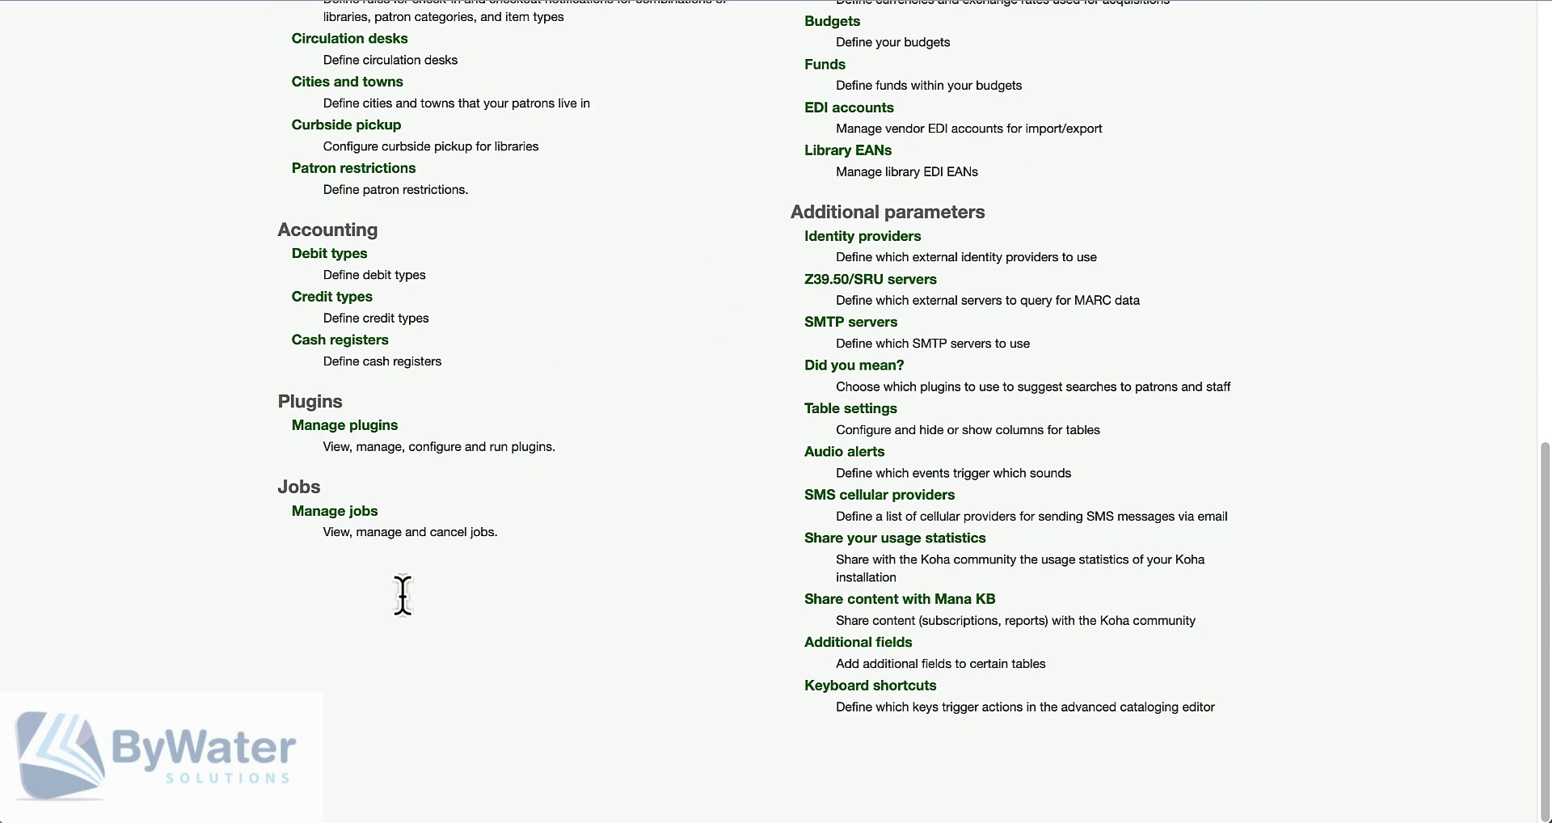
left_click(347, 426)
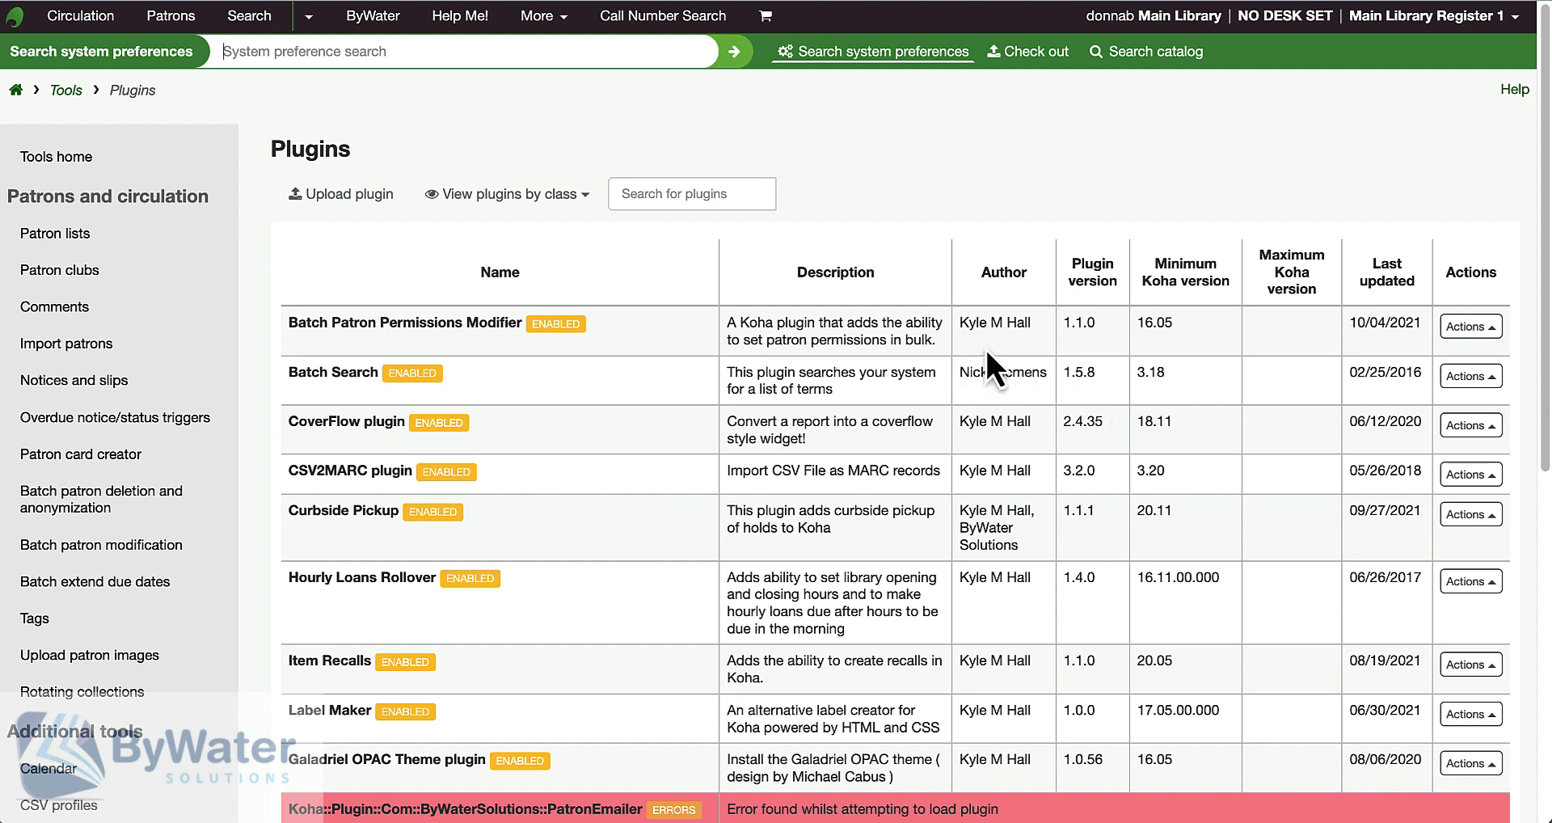
left_click(1470, 326)
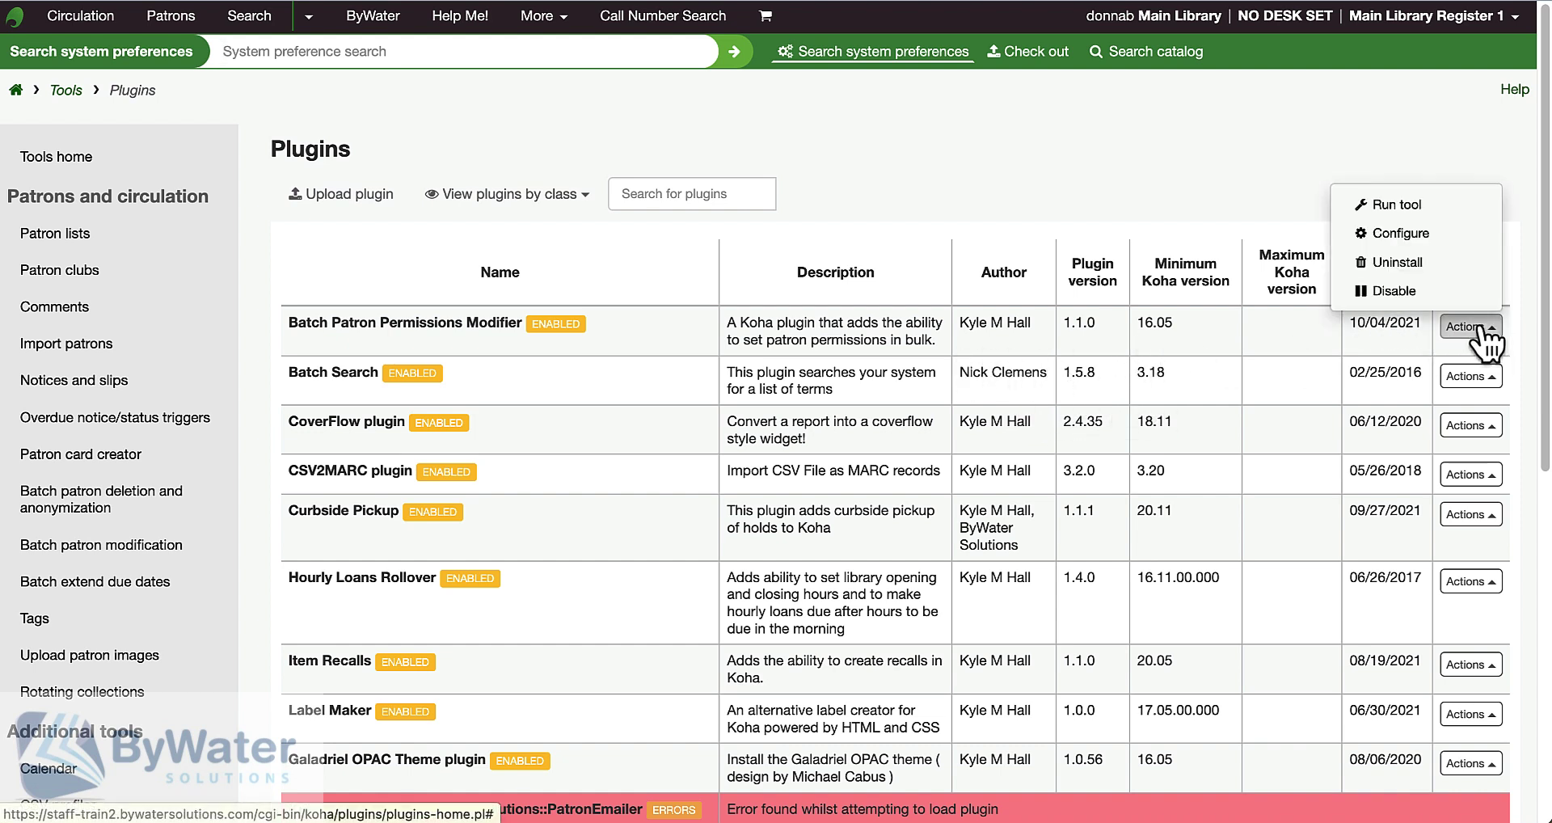
left_click(1418, 237)
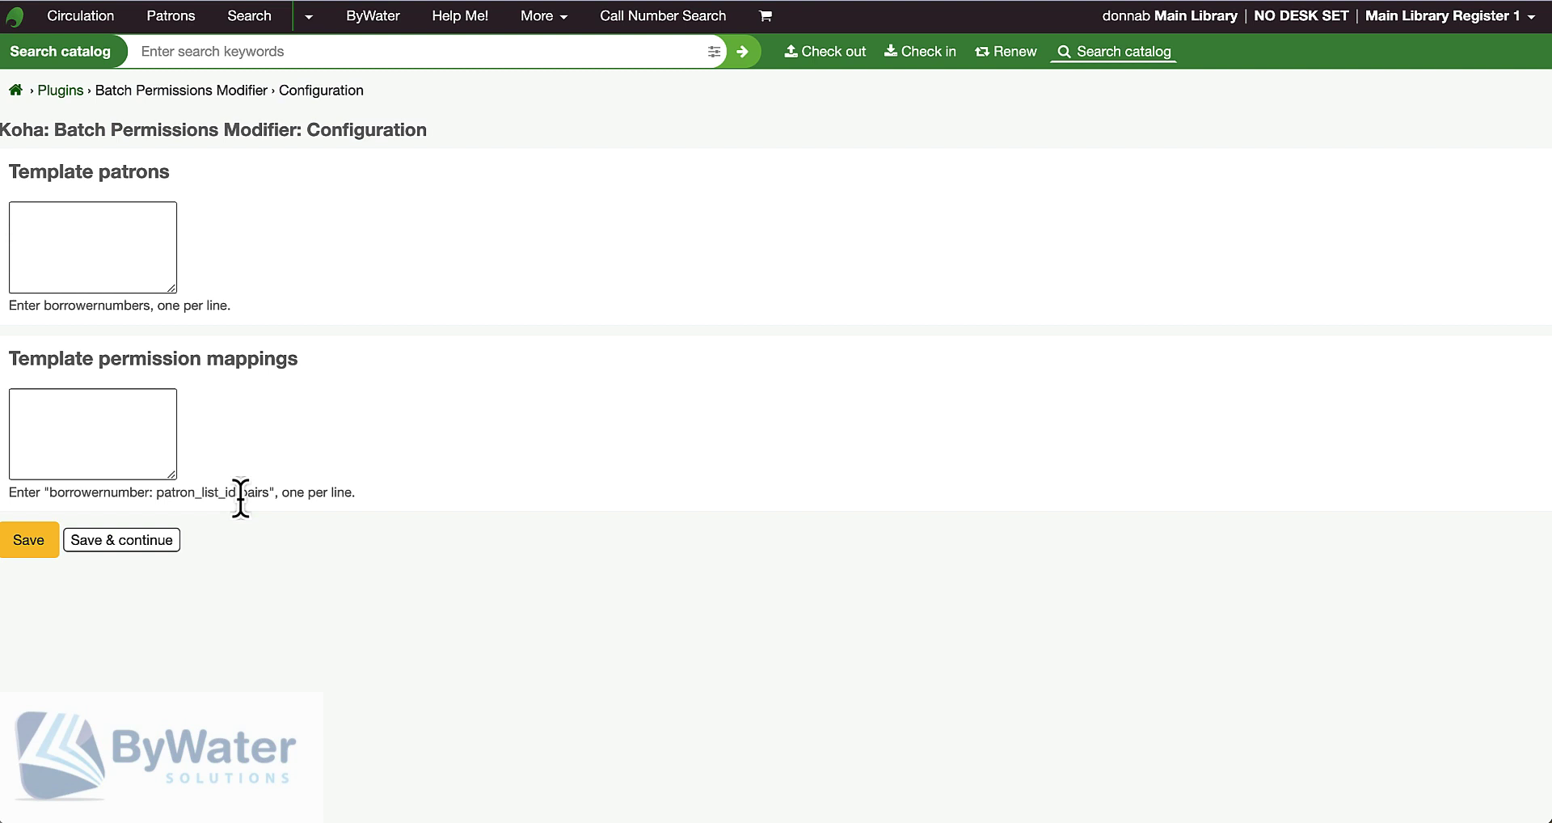
From the staff home page, search for the 'template' patron.
left_click(17, 26)
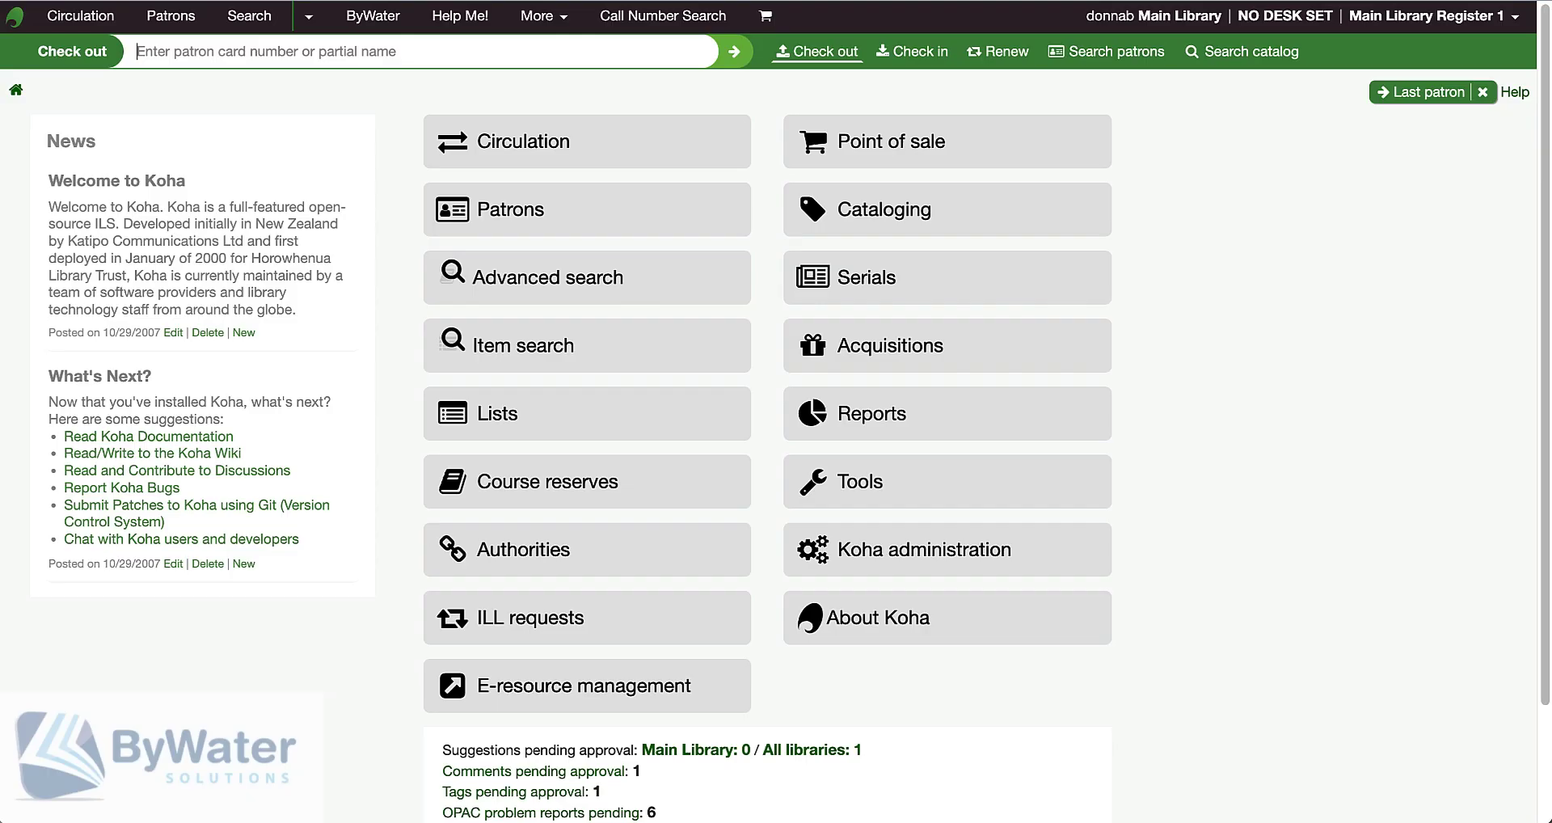
type("template")
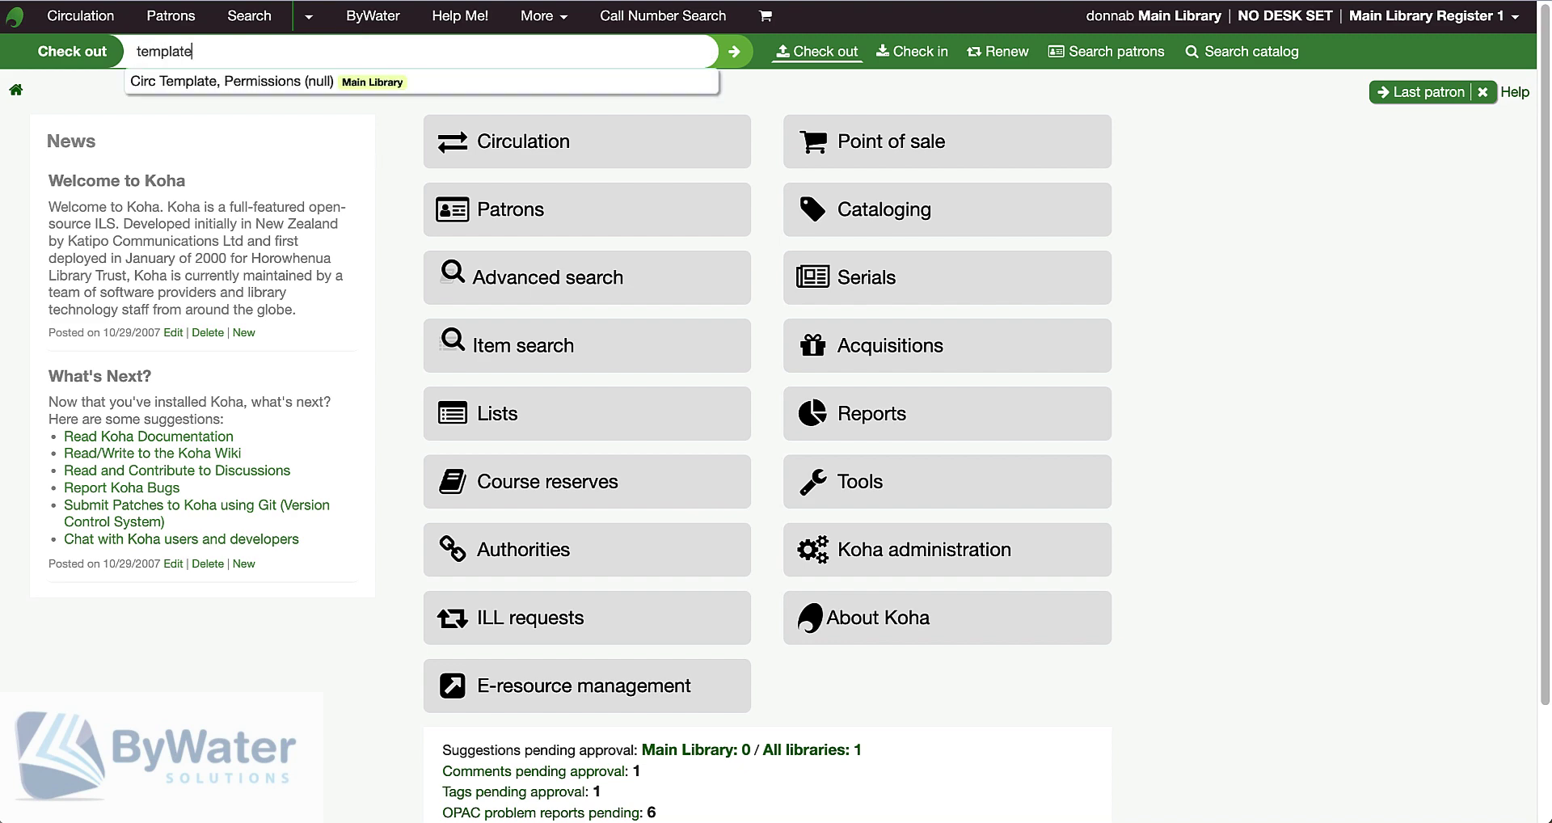
key("Return")
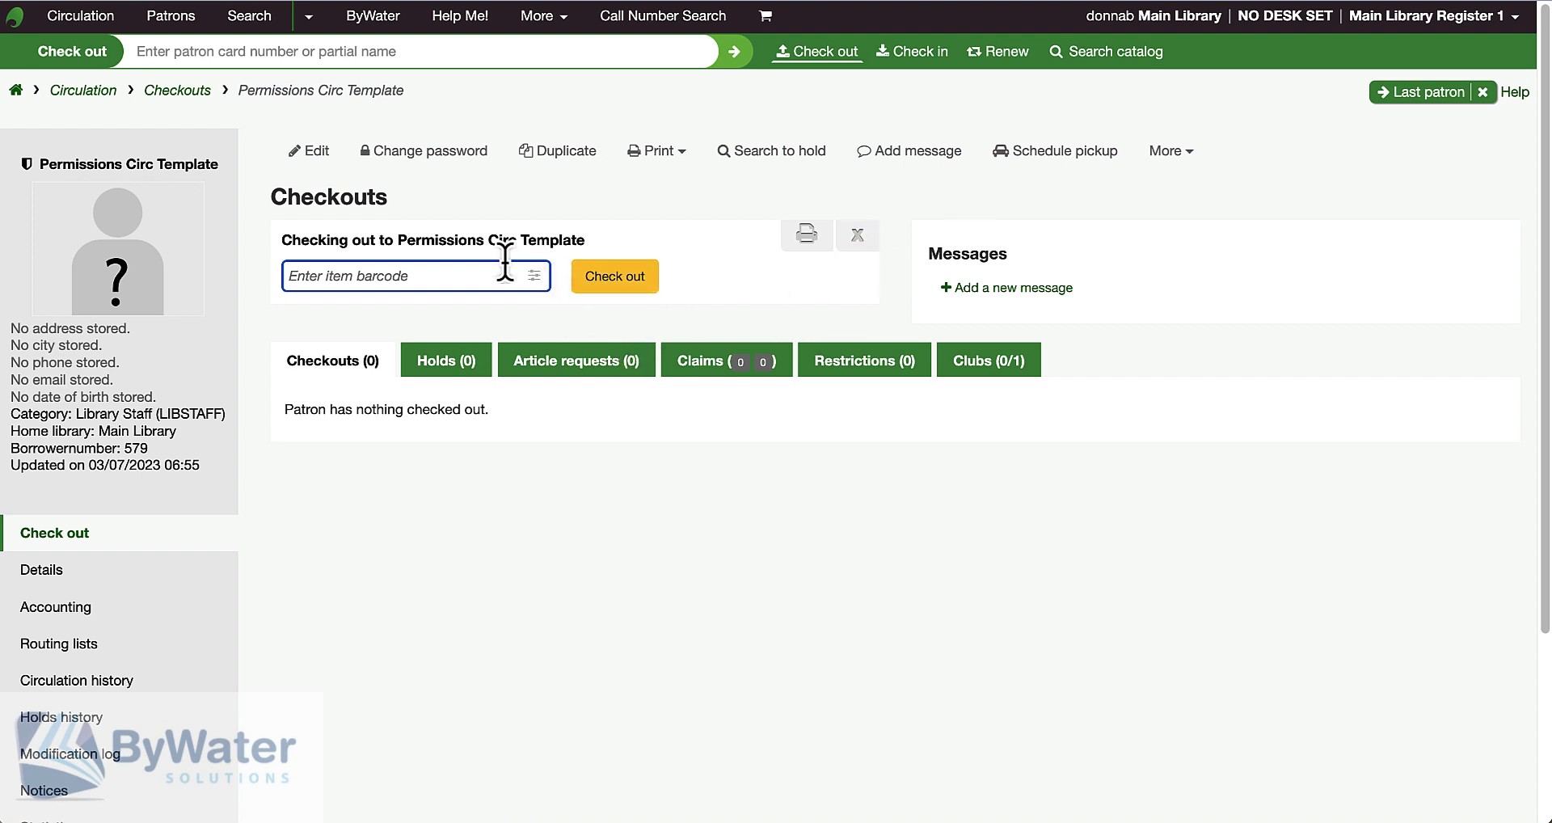
Review the template patron's granted circulation, catalogue, patron, holds and fines permissions.
left_click(1180, 154)
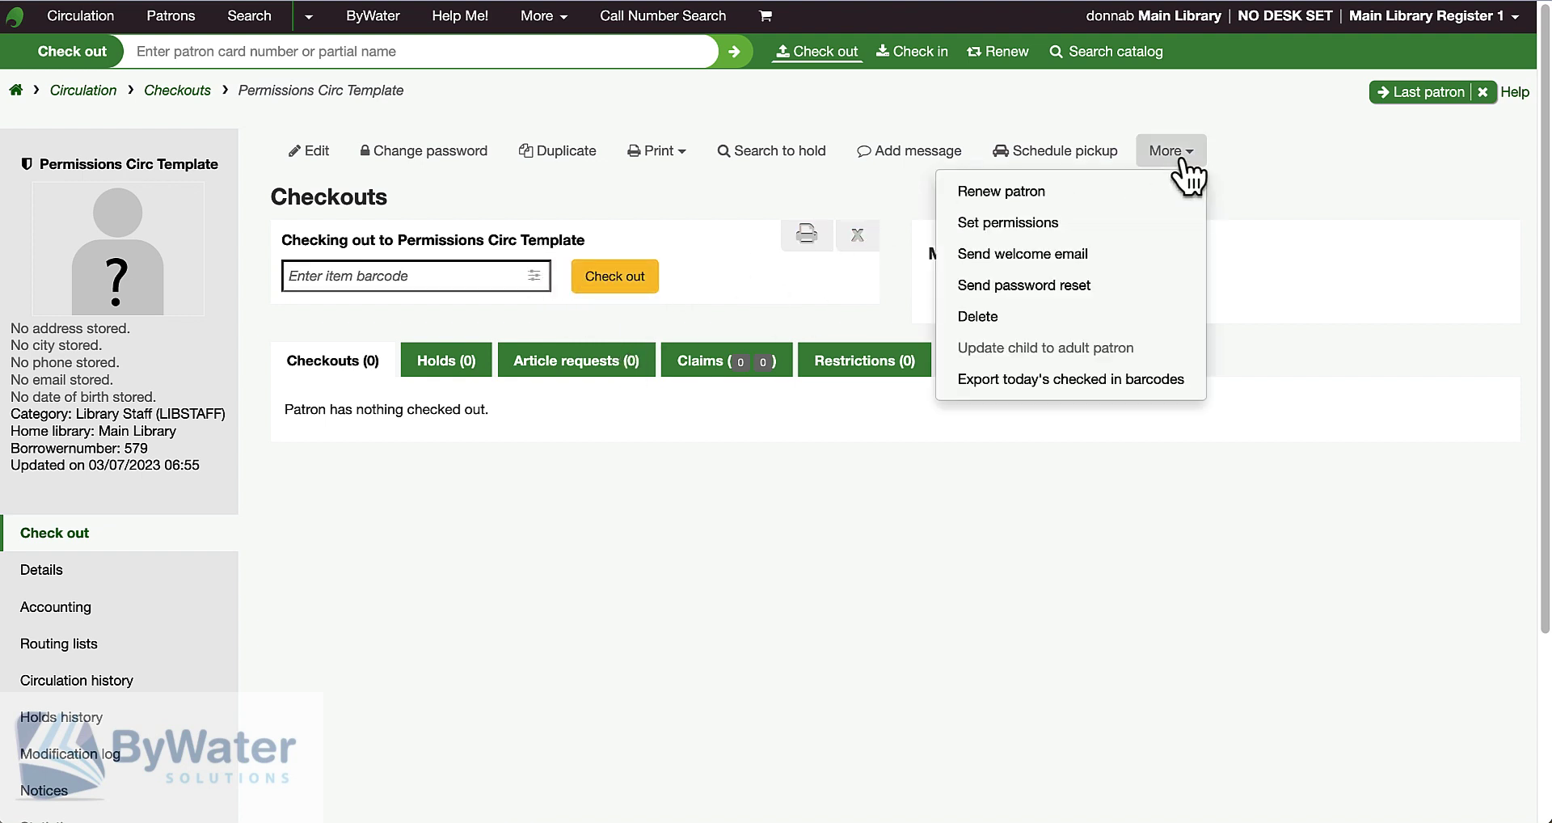
left_click(1141, 224)
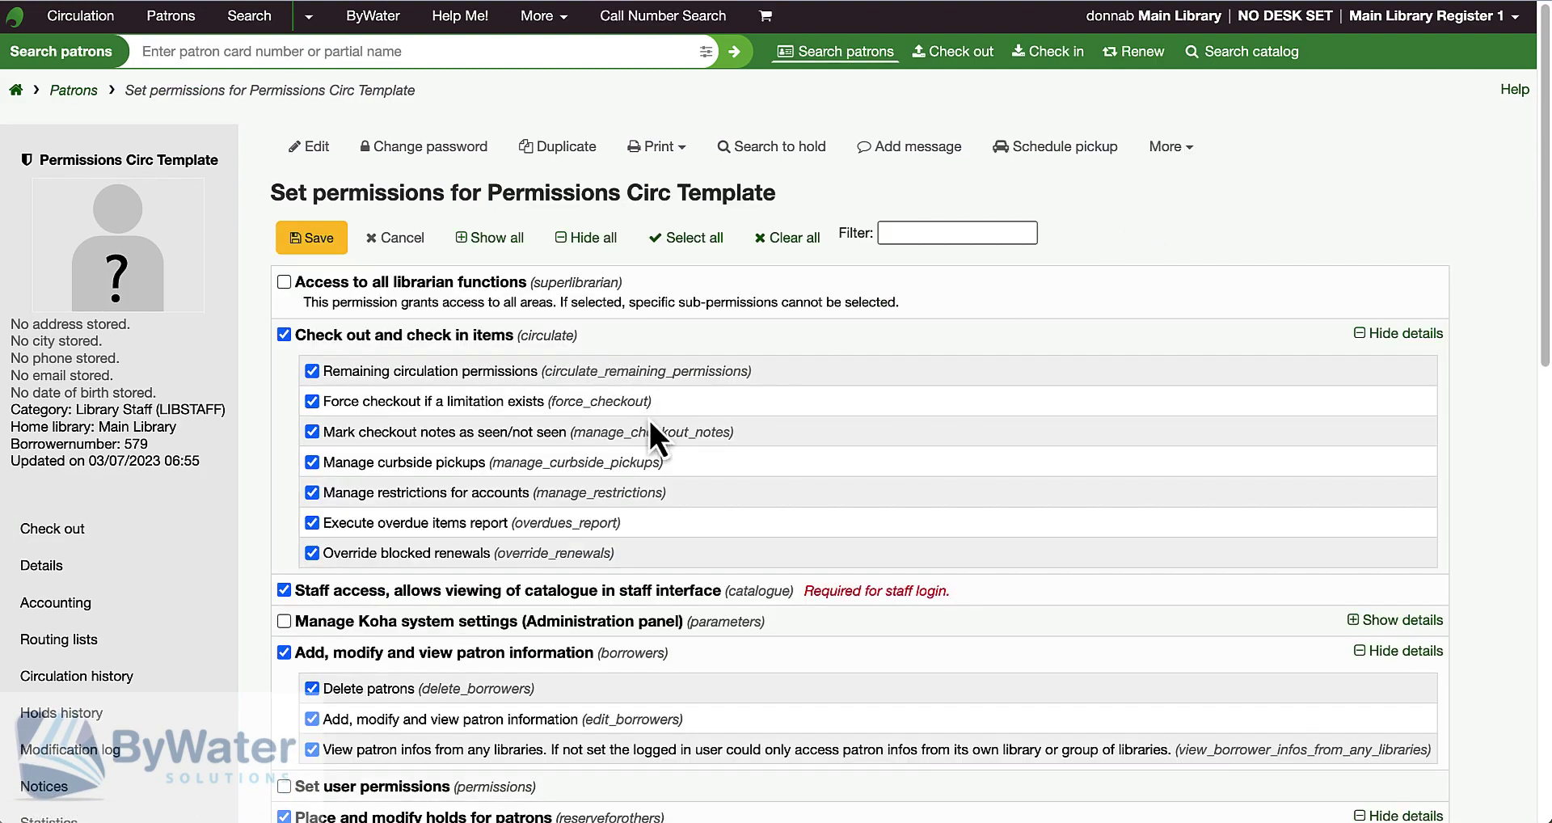
scroll(650, 418, "down", 3)
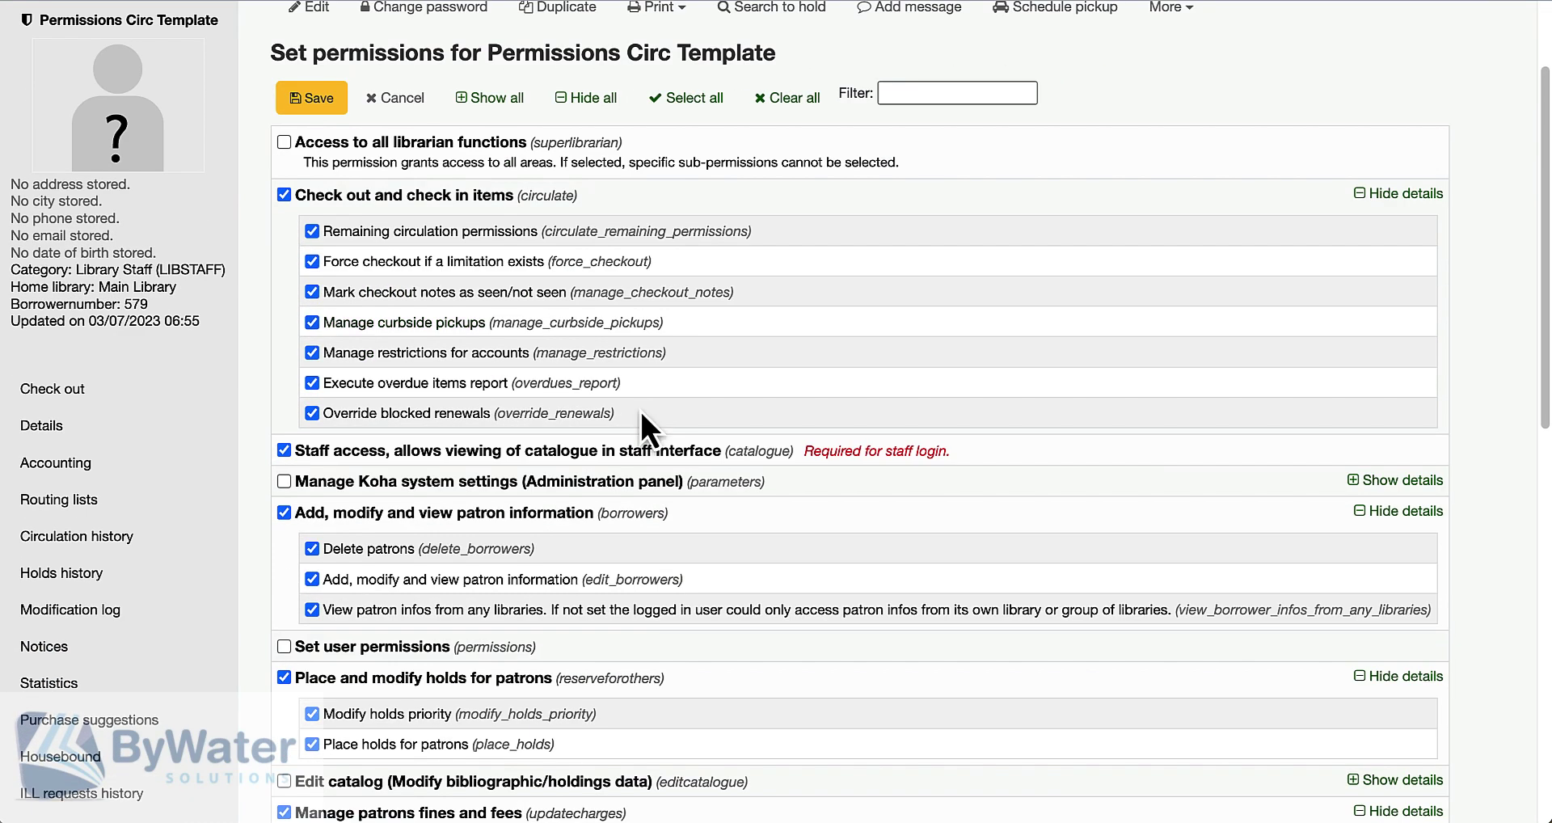
scroll(640, 409, "down", 1)
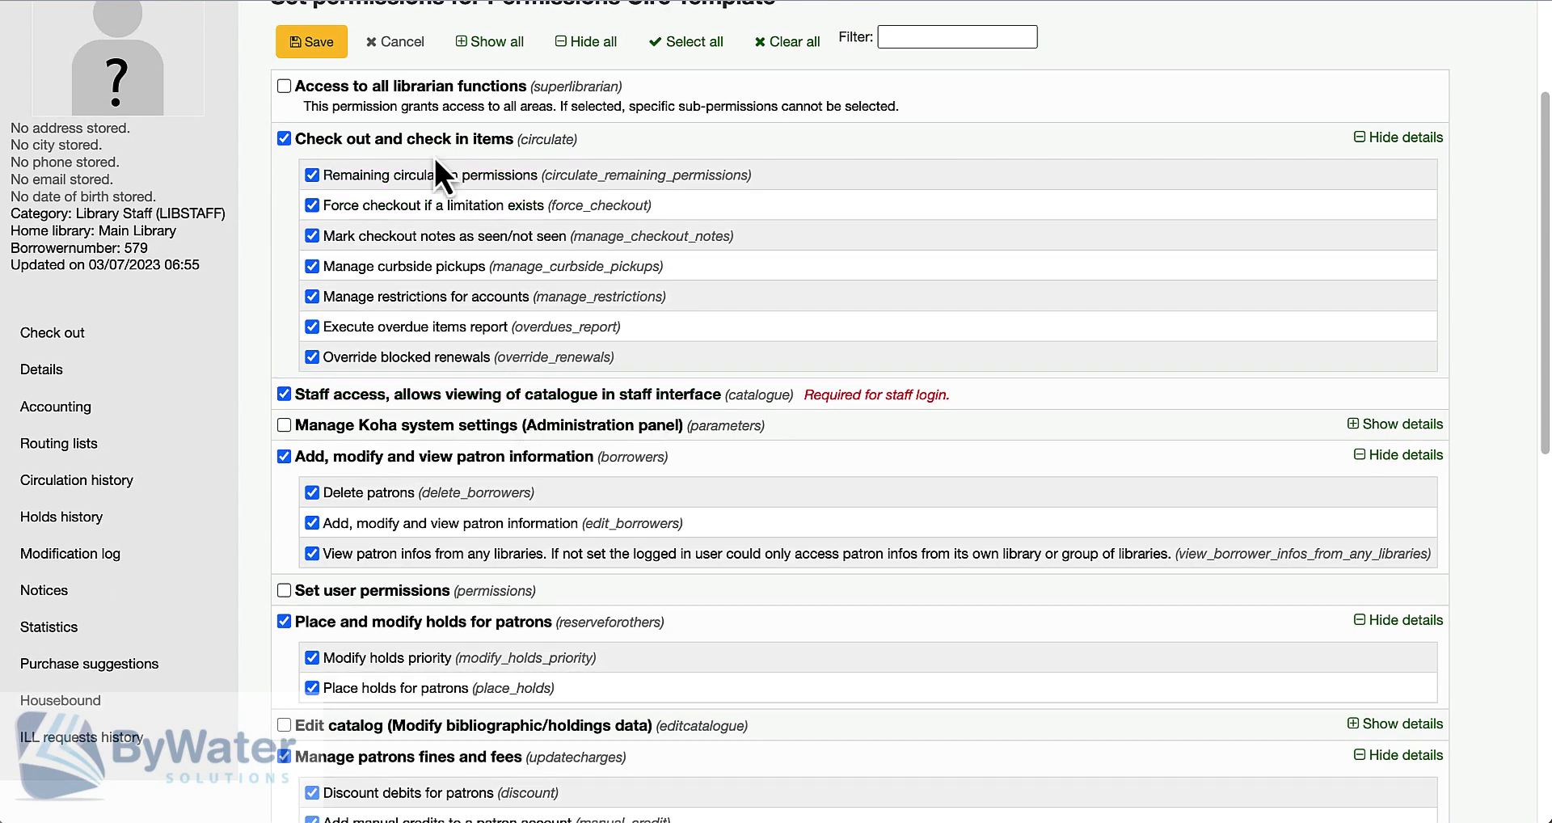
scroll(427, 304, "down", 3)
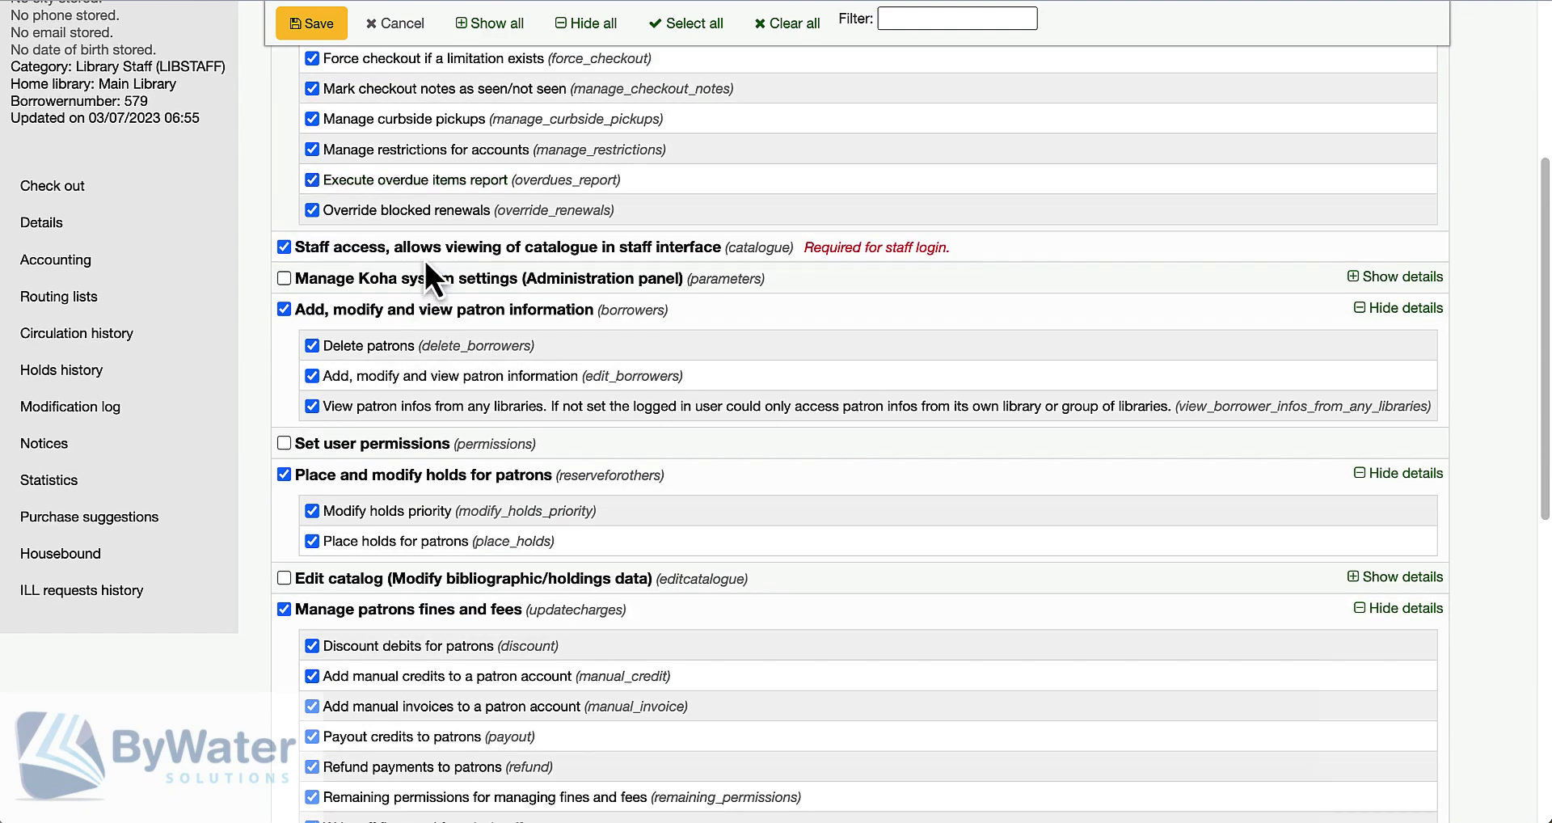
scroll(417, 327, "down", 5)
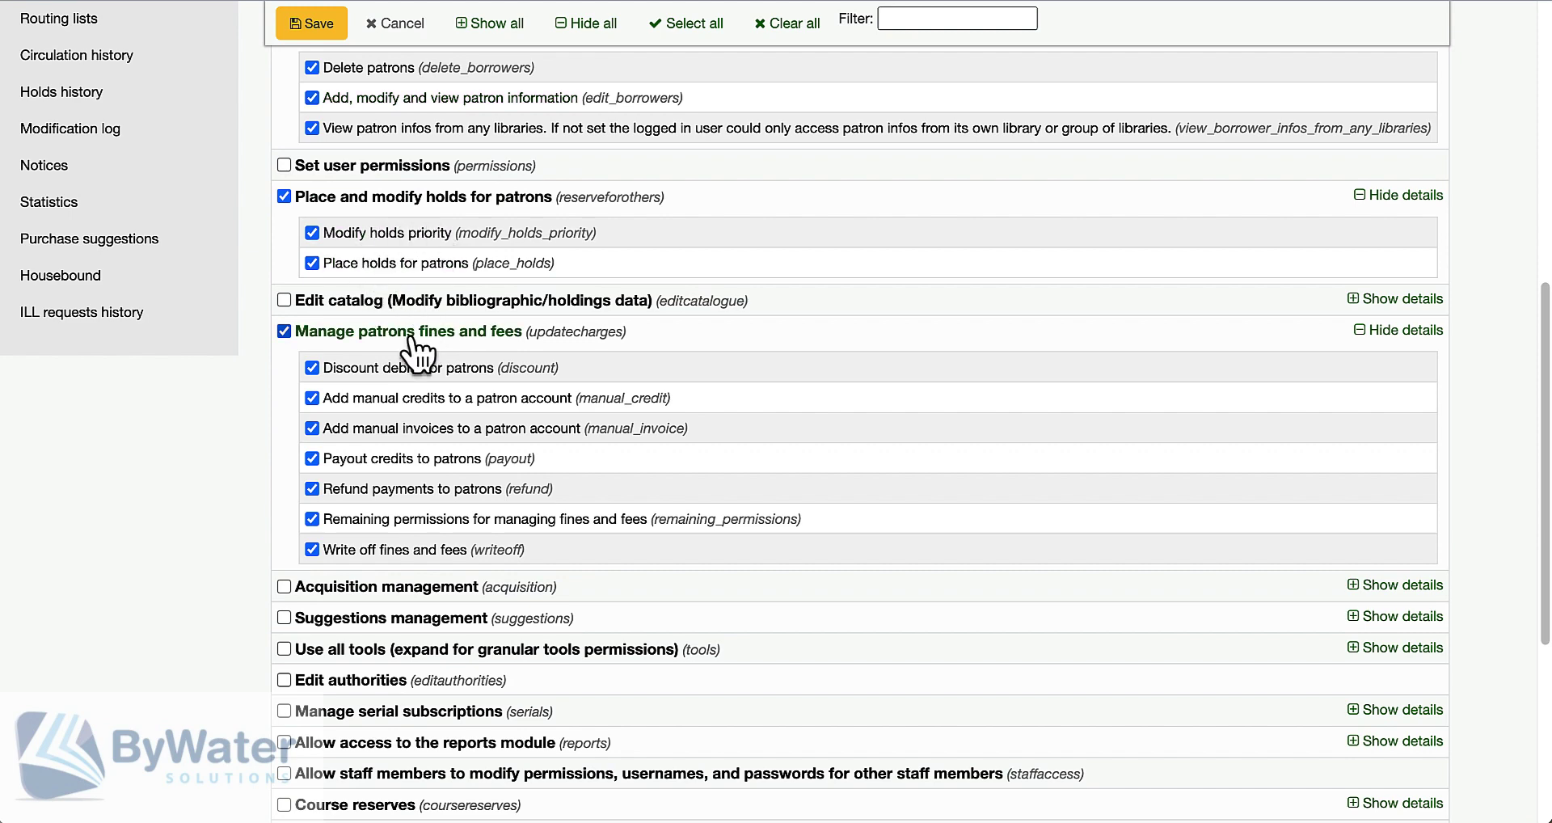
scroll(407, 353, "up", 10)
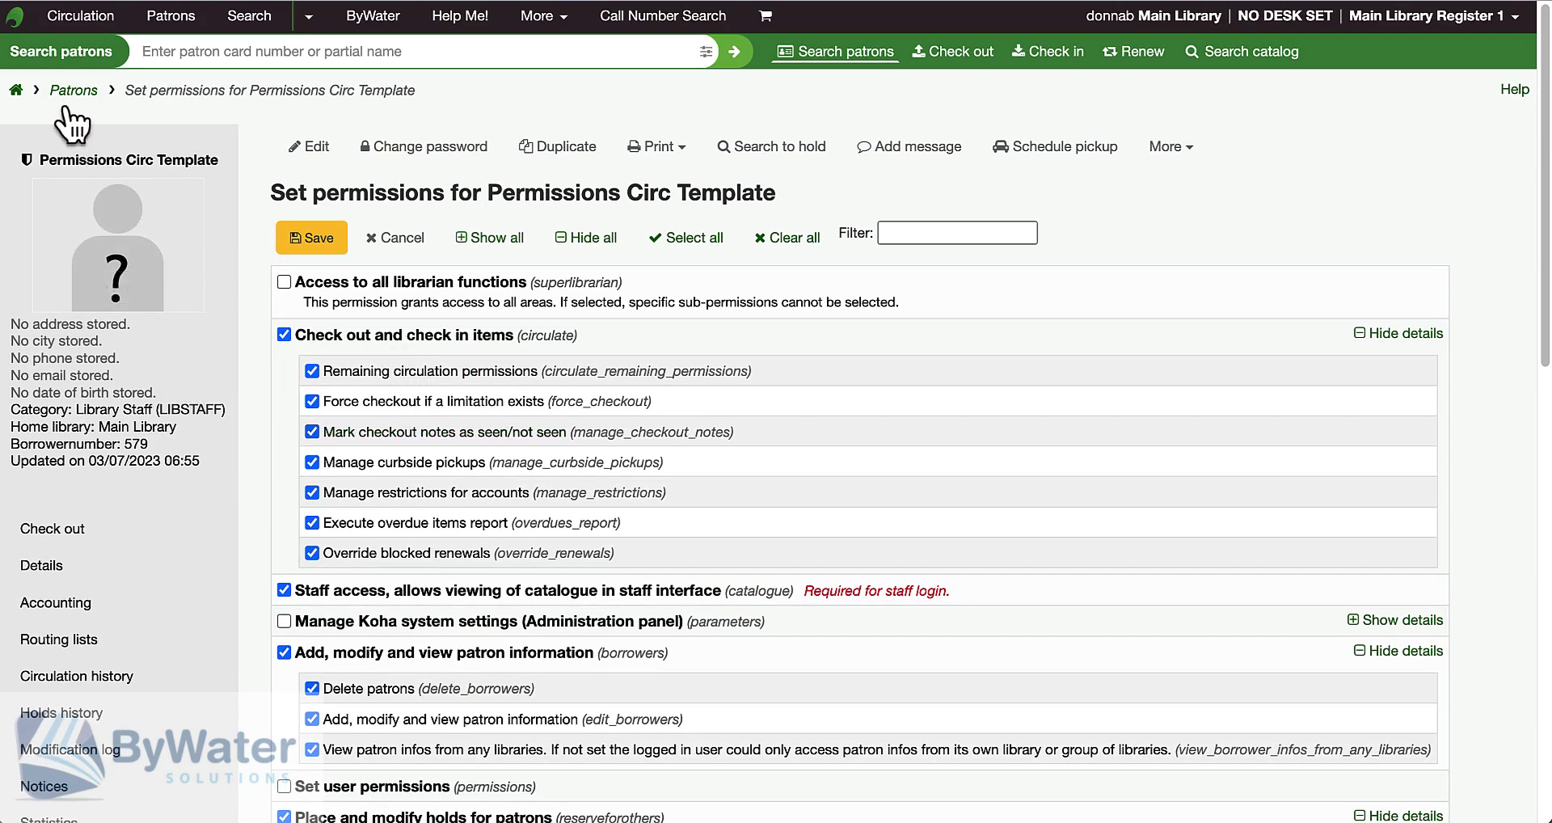
Open the Circ permissions patron list and confirm it holds 7 patrons.
left_click(71, 95)
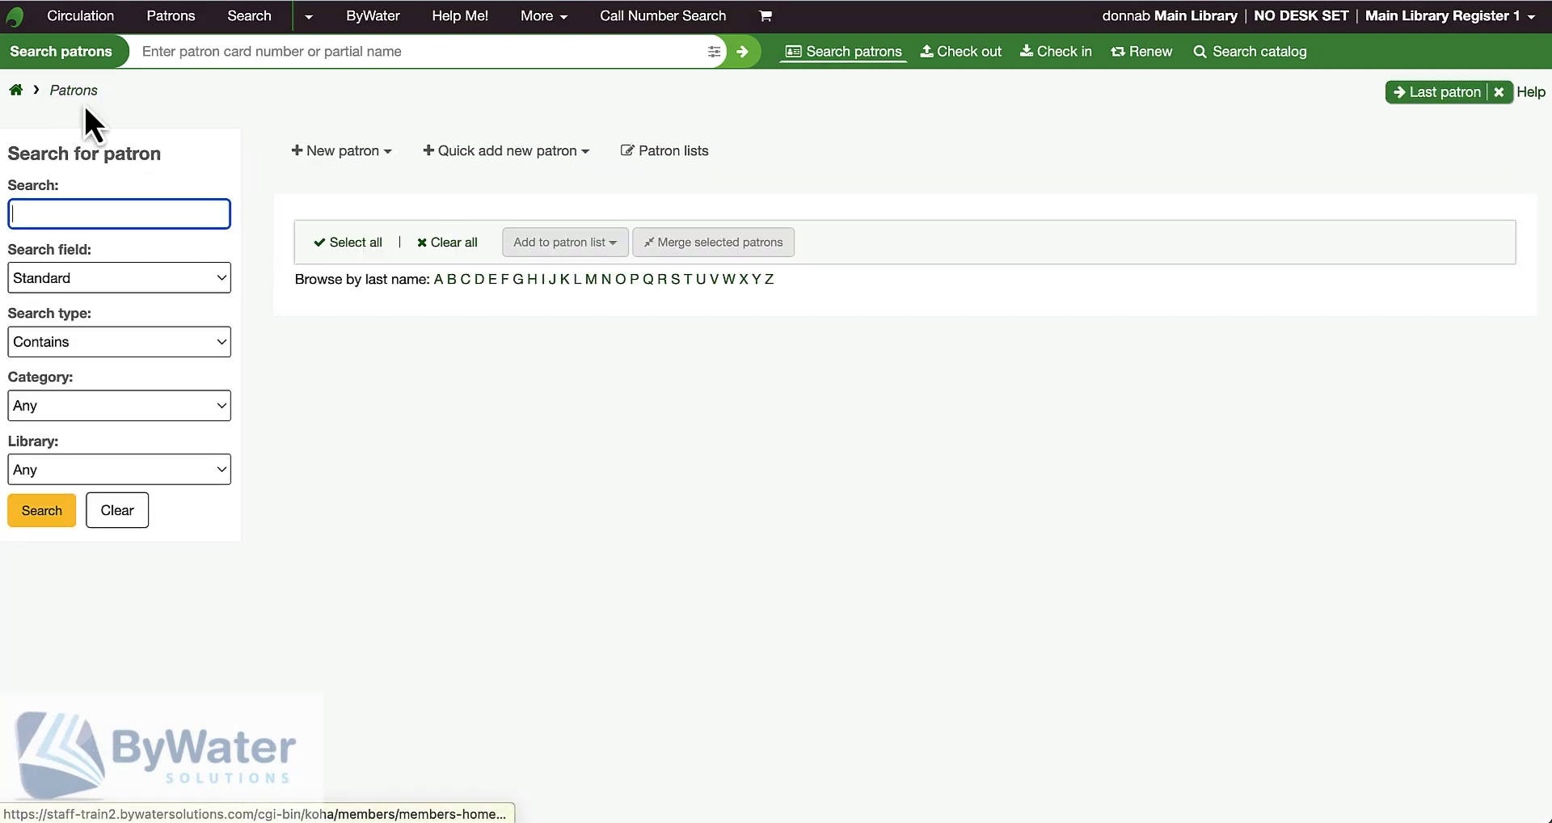
left_click(668, 155)
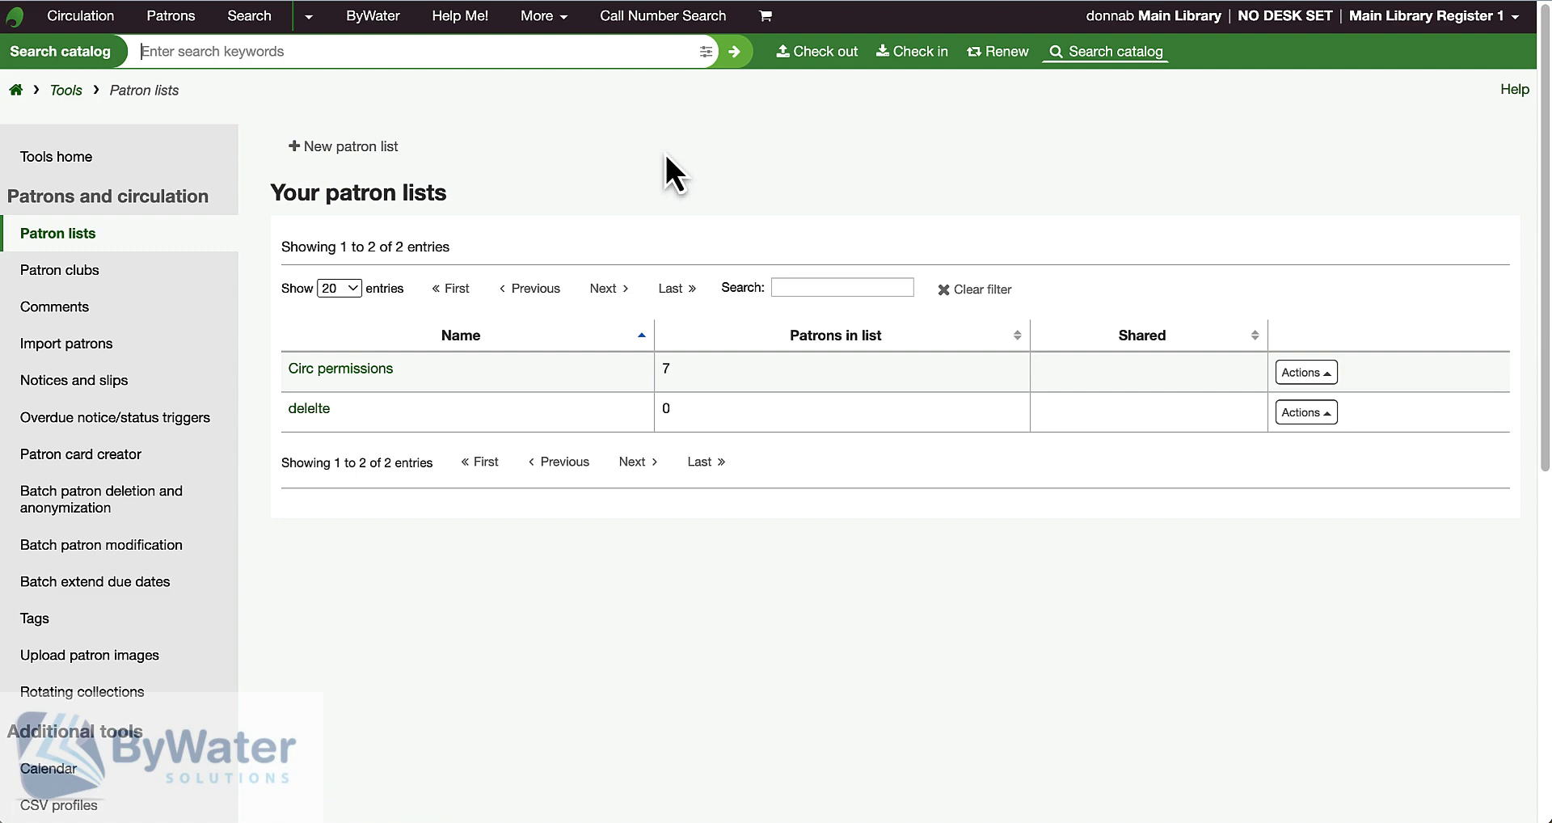
left_click(333, 371)
scroll(332, 372, "down", 5)
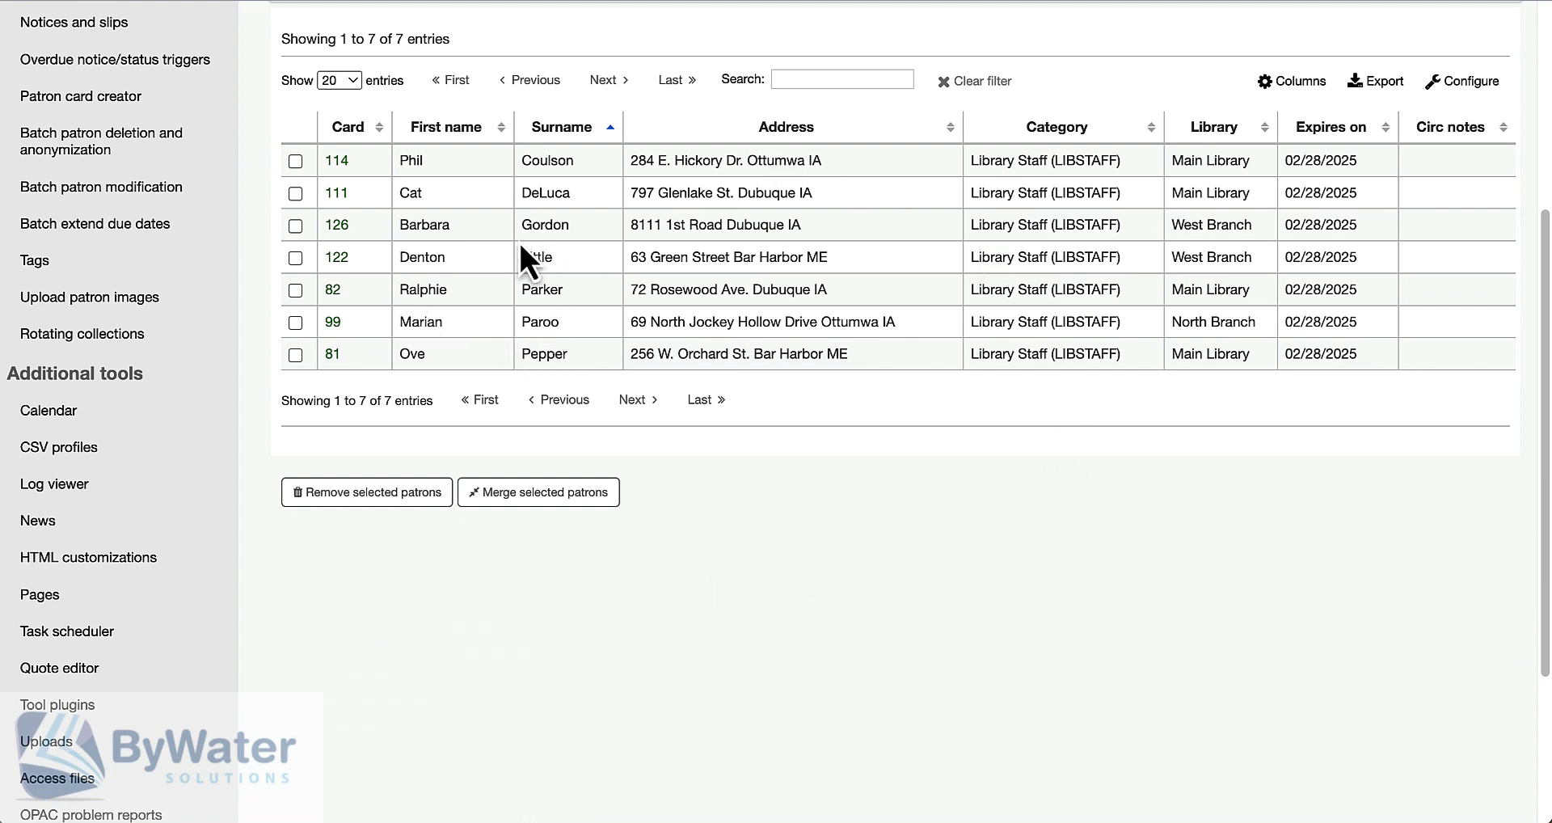
Check patron card 114's permissions, then go back and select the template's borrowernumber 579.
left_click(341, 165)
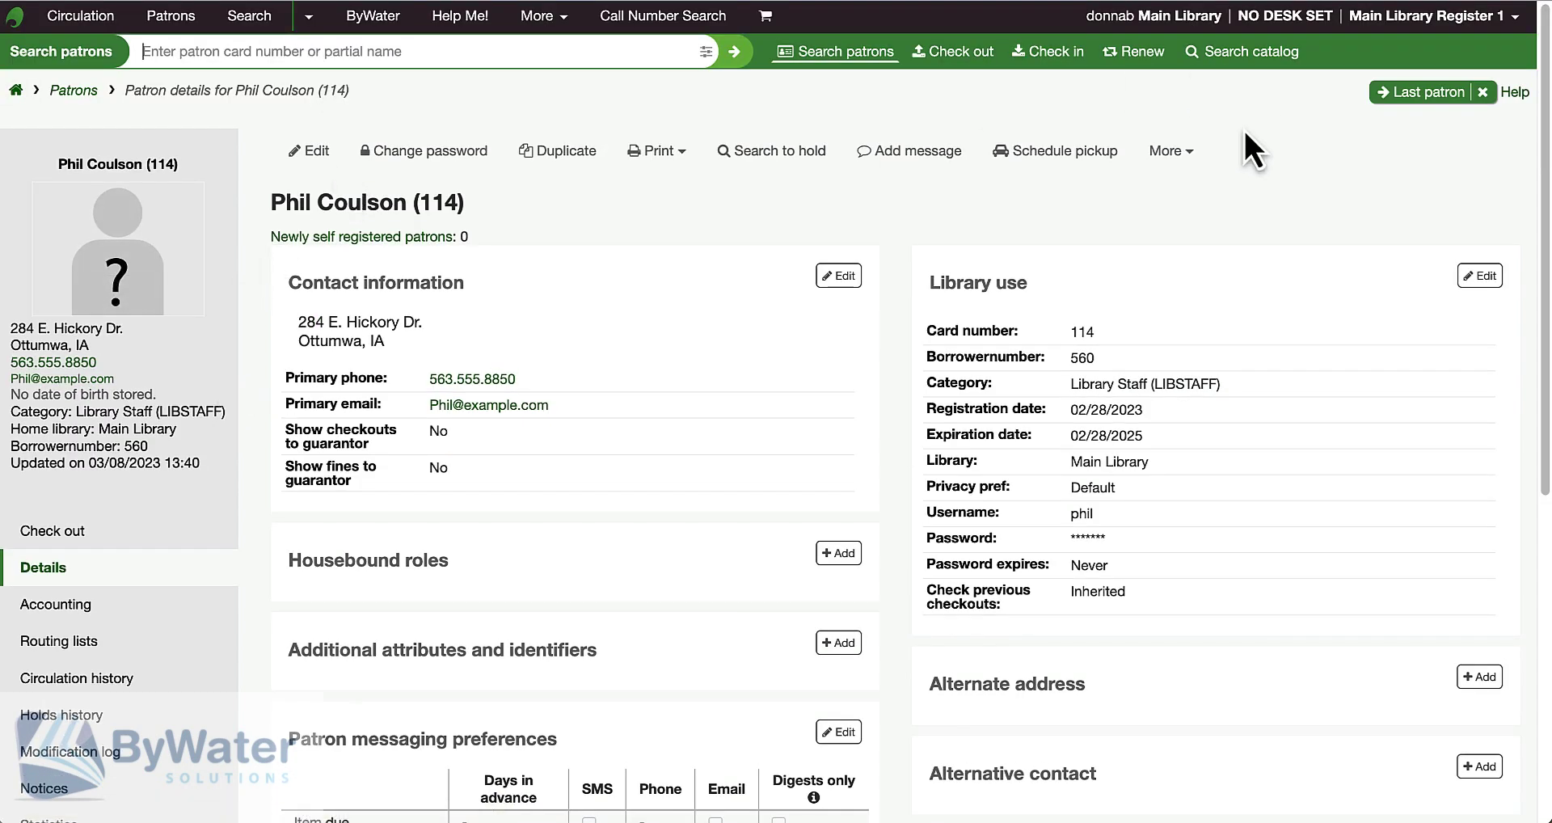
left_click(1182, 155)
left_click(1205, 223)
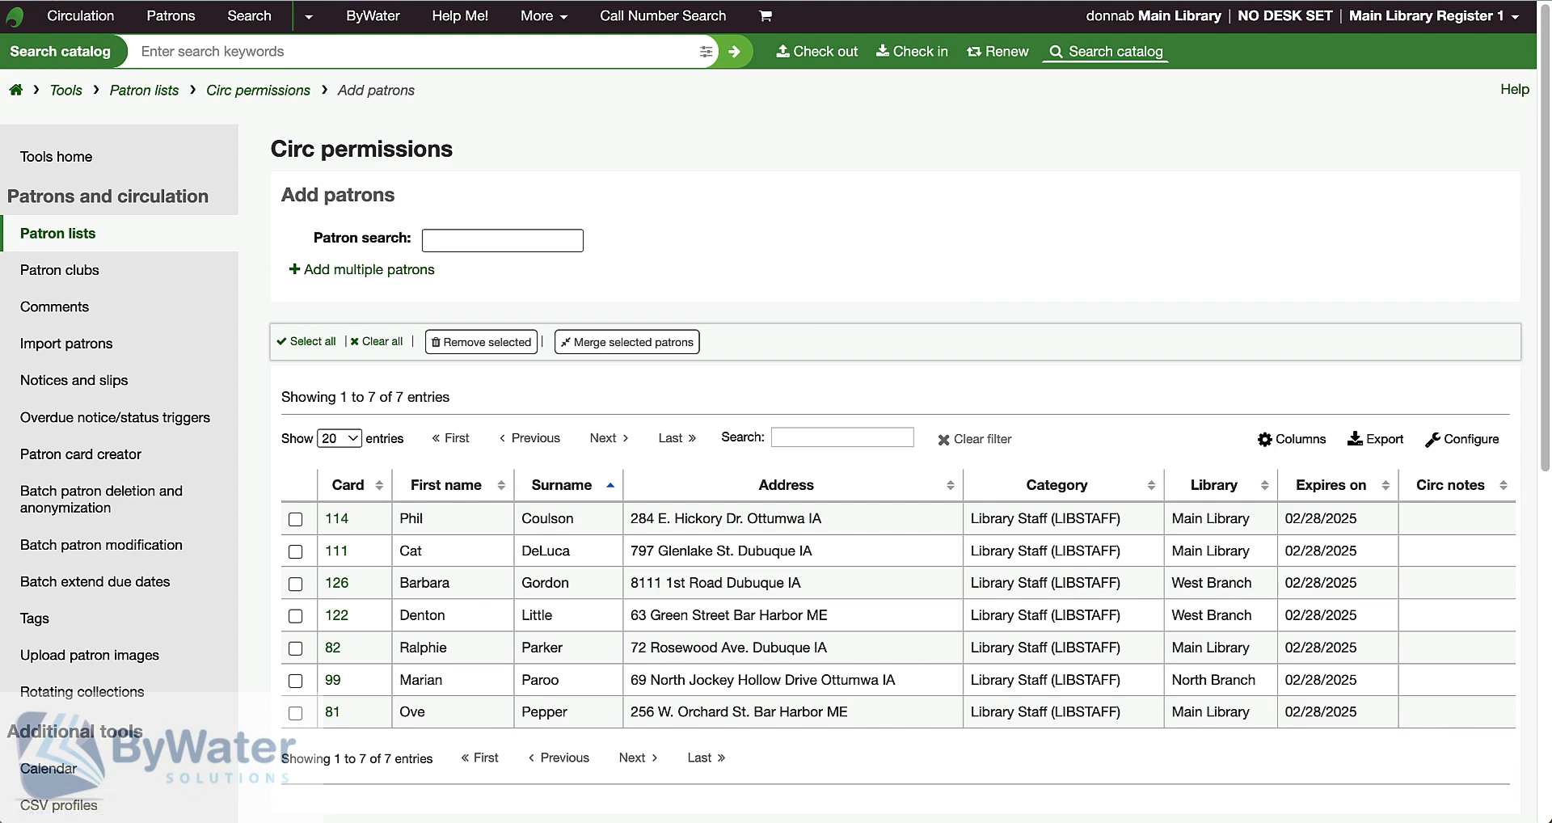
key("alt+Left")
key("alt+Left")
key("alt+Left")
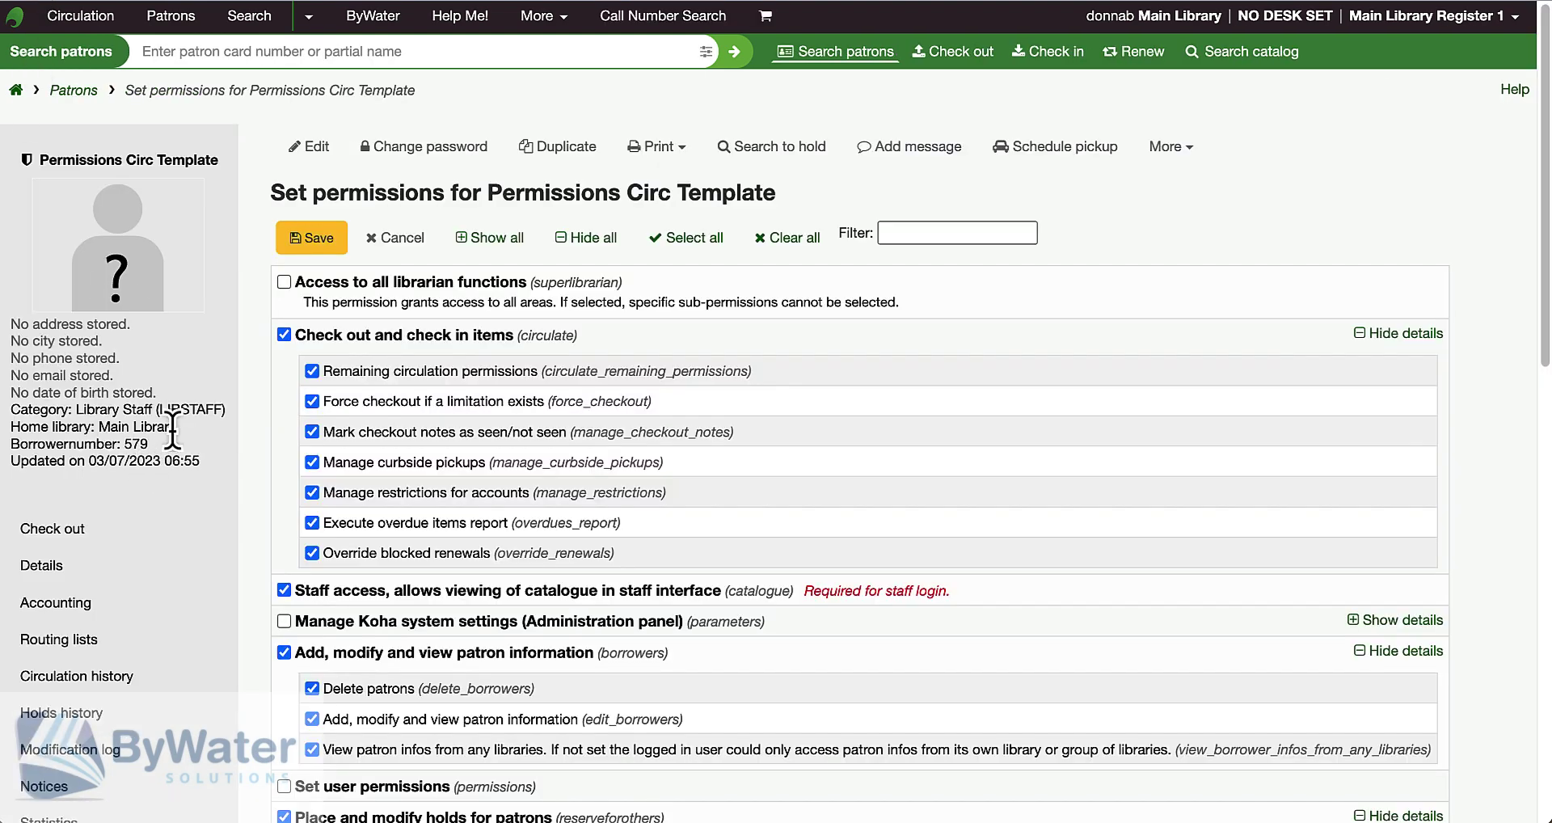
left_click_drag(160, 443, 113, 444)
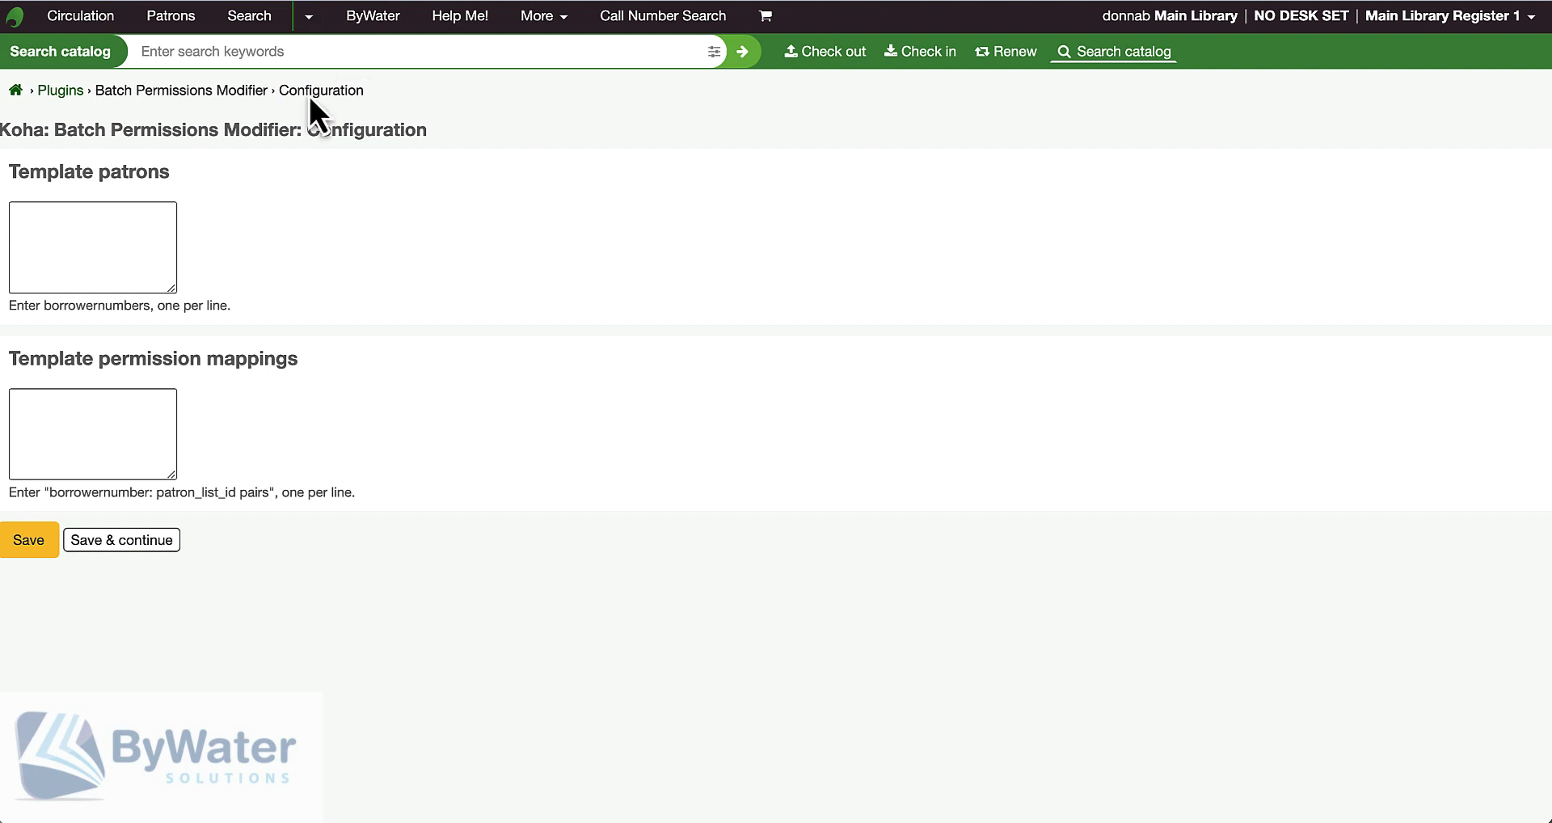
Enter template patron 579 and mapping '579: 12', then save the plugin configuration.
left_click(53, 241)
type("5")
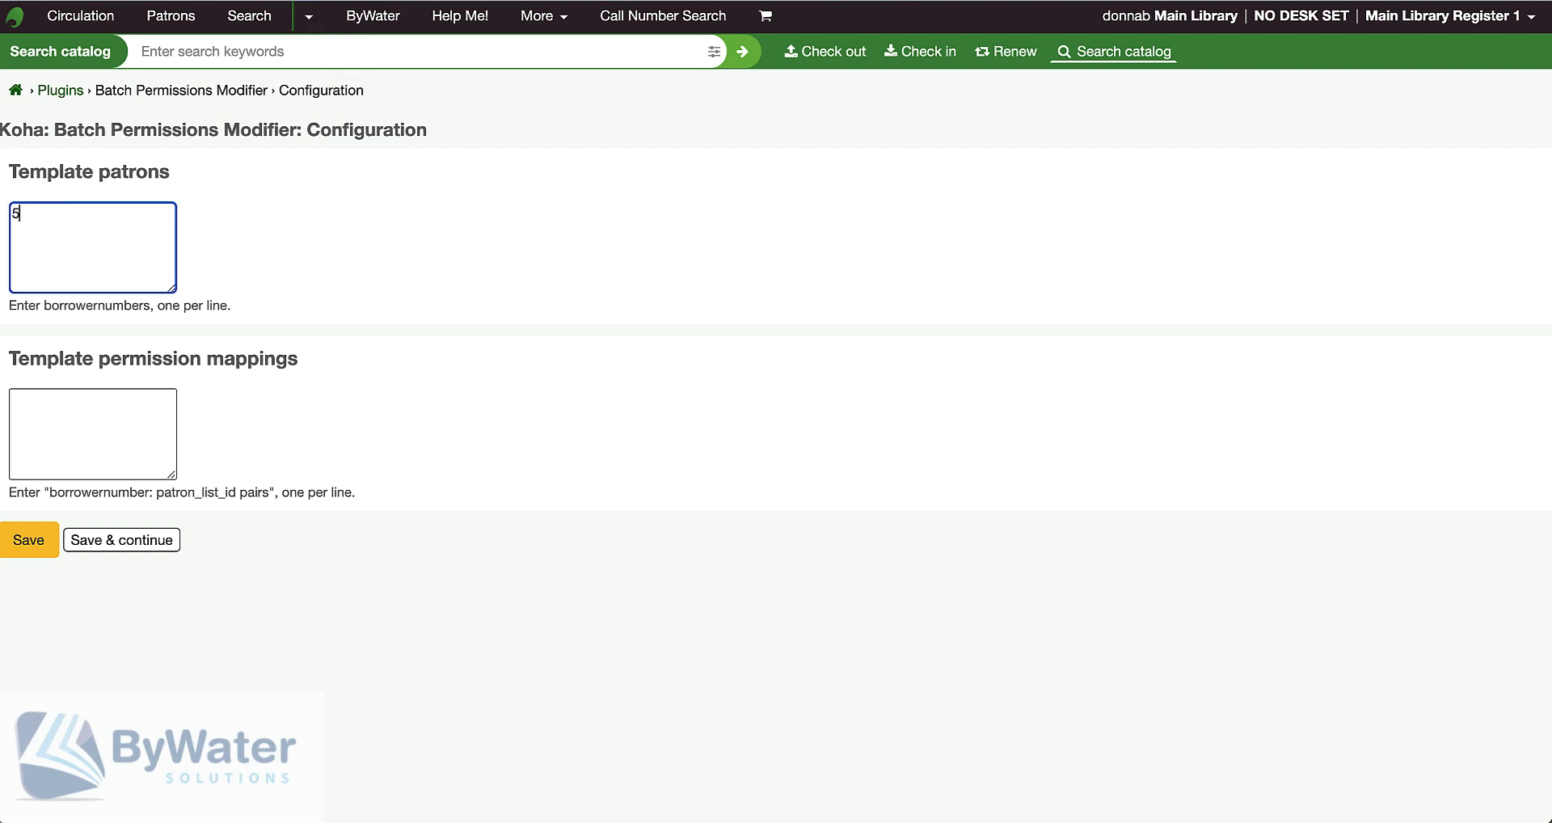
type("79")
left_click(61, 410)
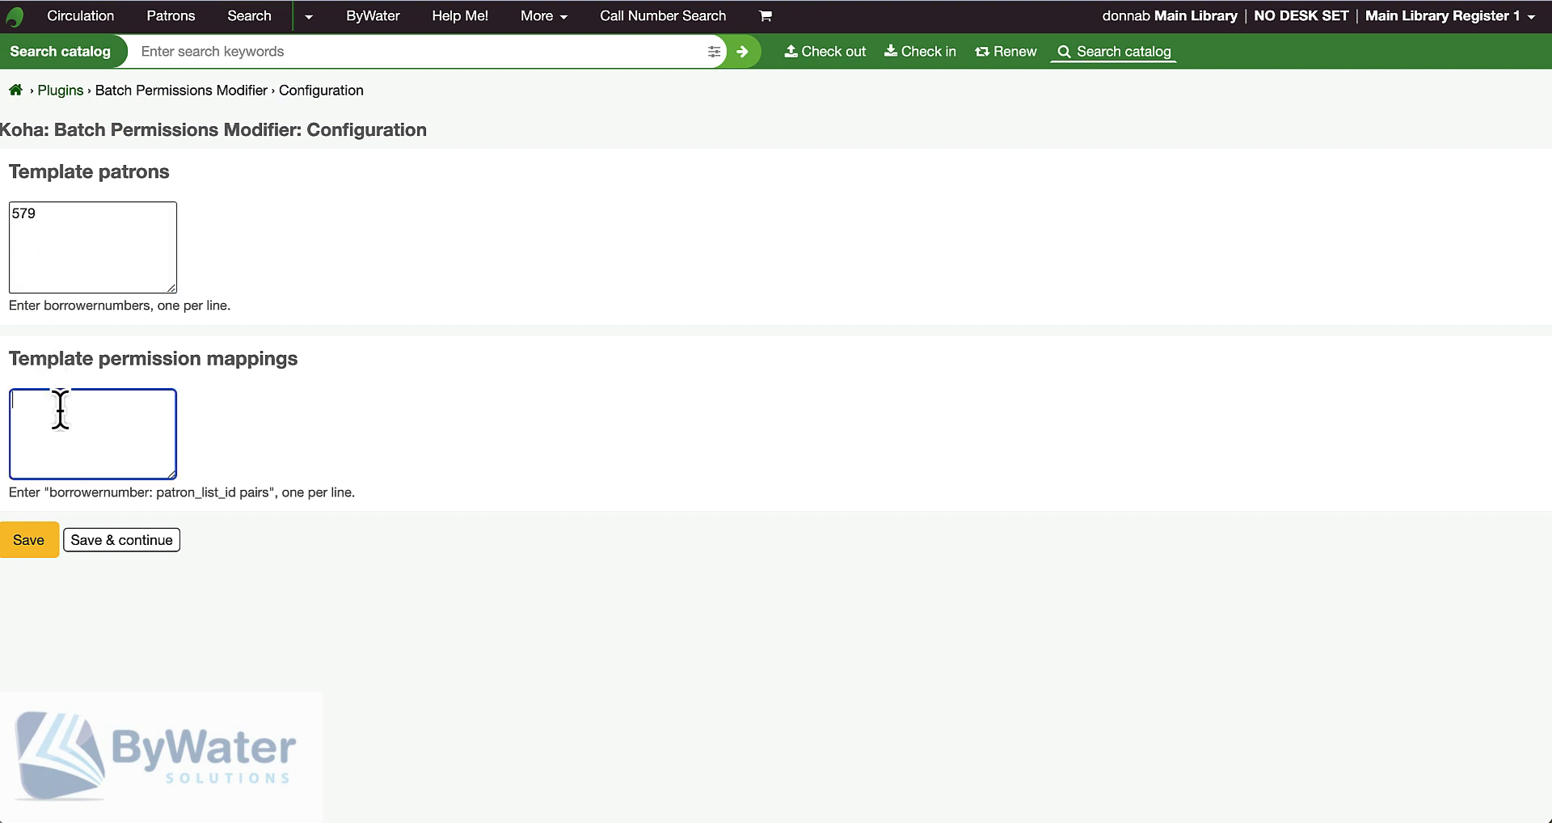
type("579: 12")
left_click(28, 546)
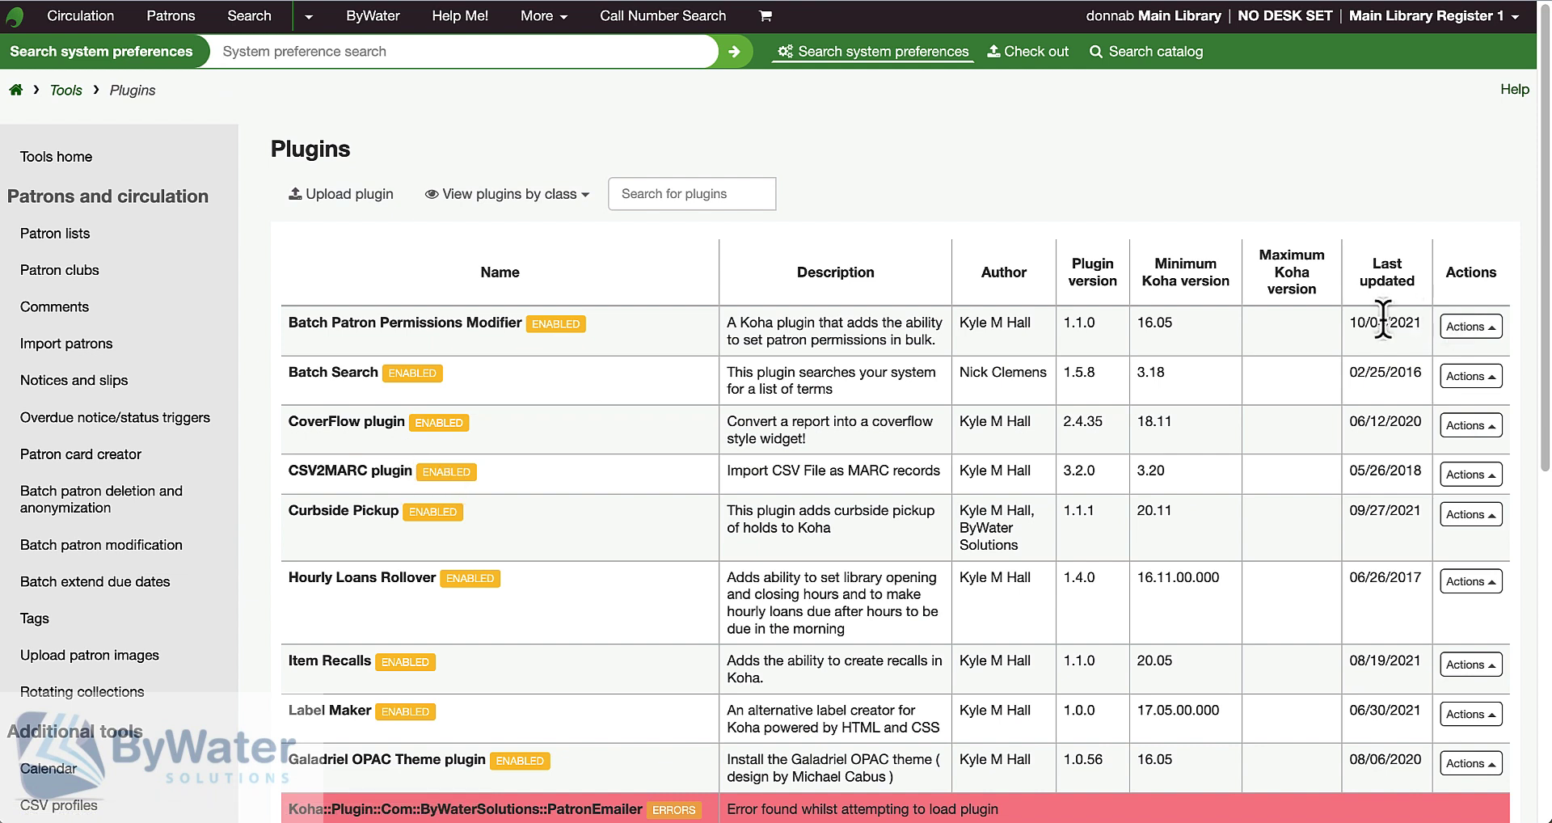
Run the Batch Patron Permissions Modifier with template Circ Template and patron list Circ permissions.
left_click(1477, 328)
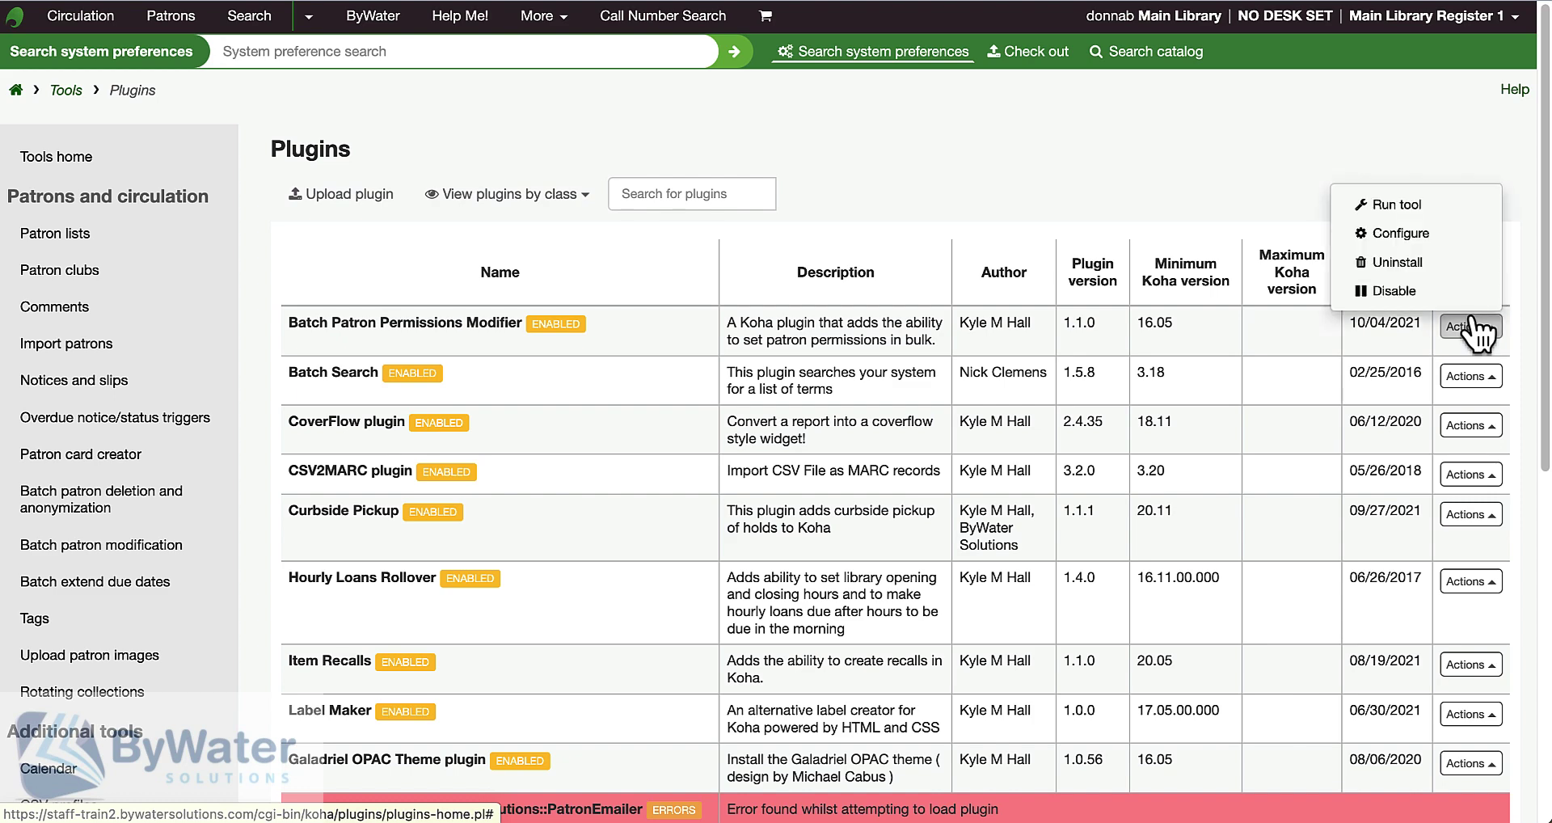
left_click(1427, 203)
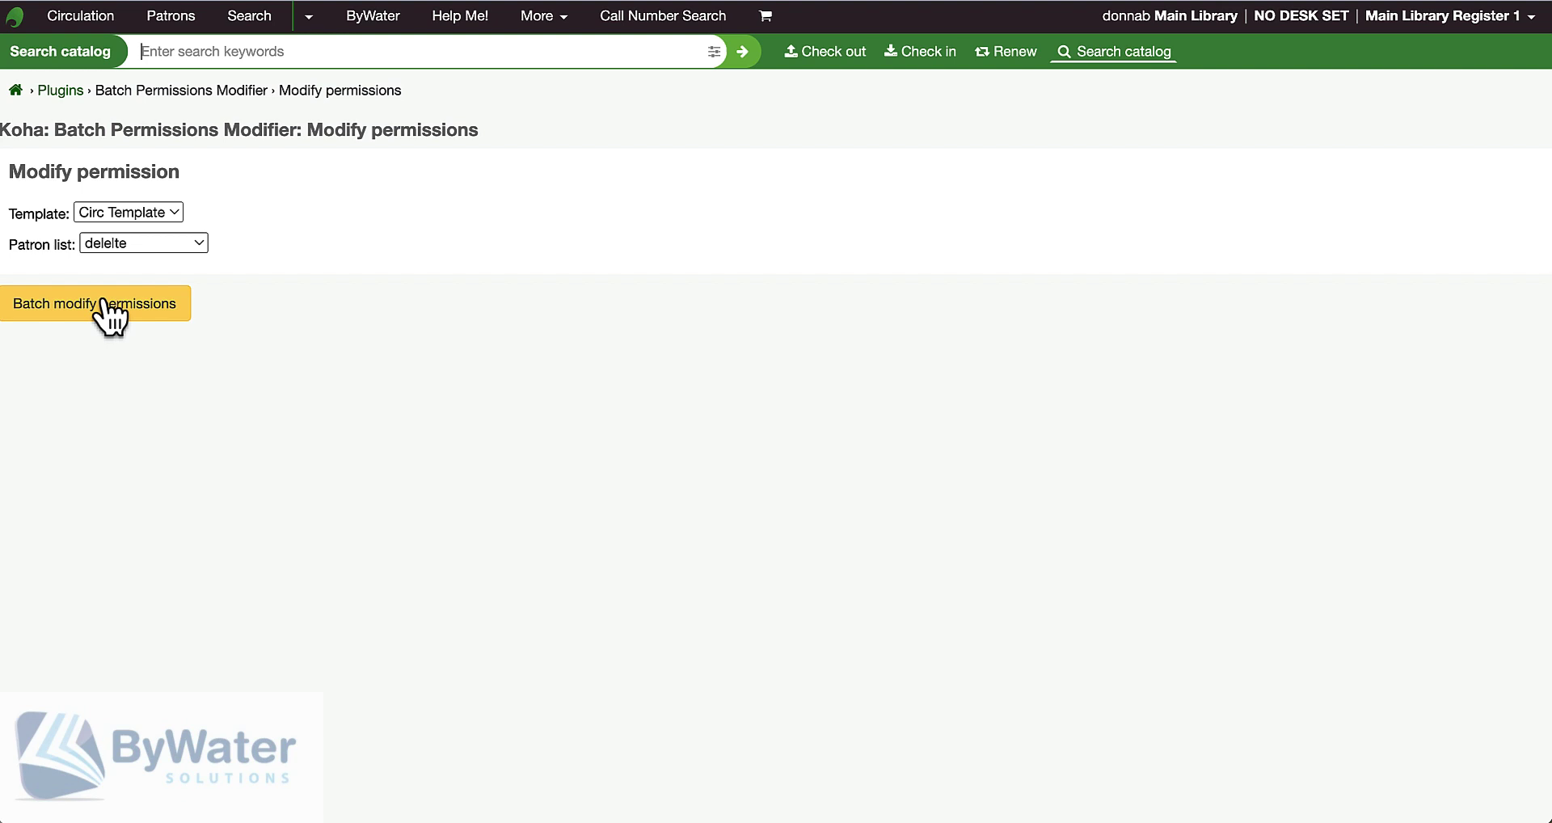
left_click(119, 219)
left_click(121, 217)
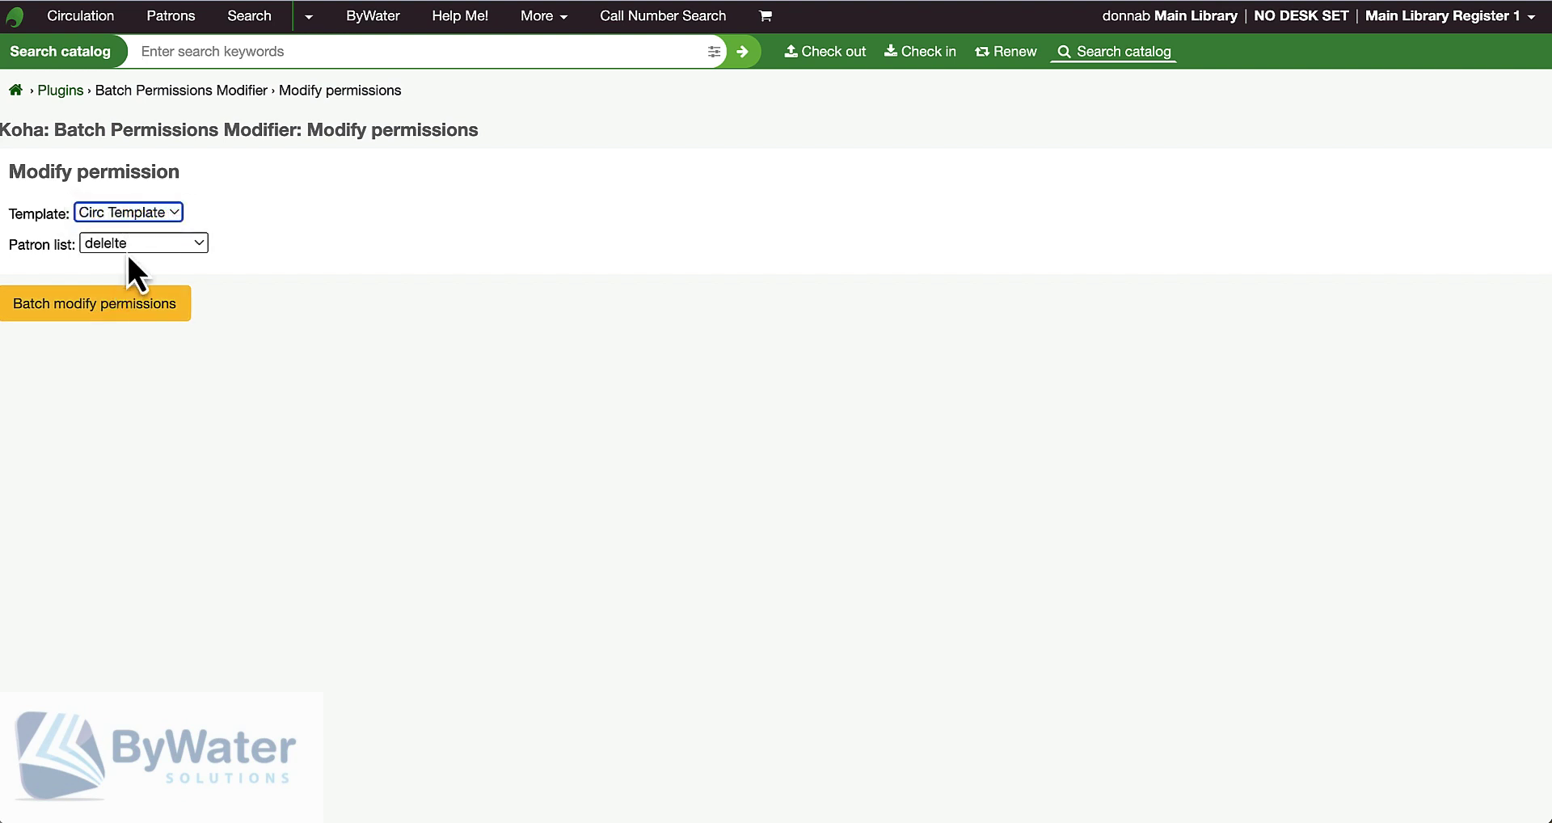
left_click(125, 243)
left_click(131, 267)
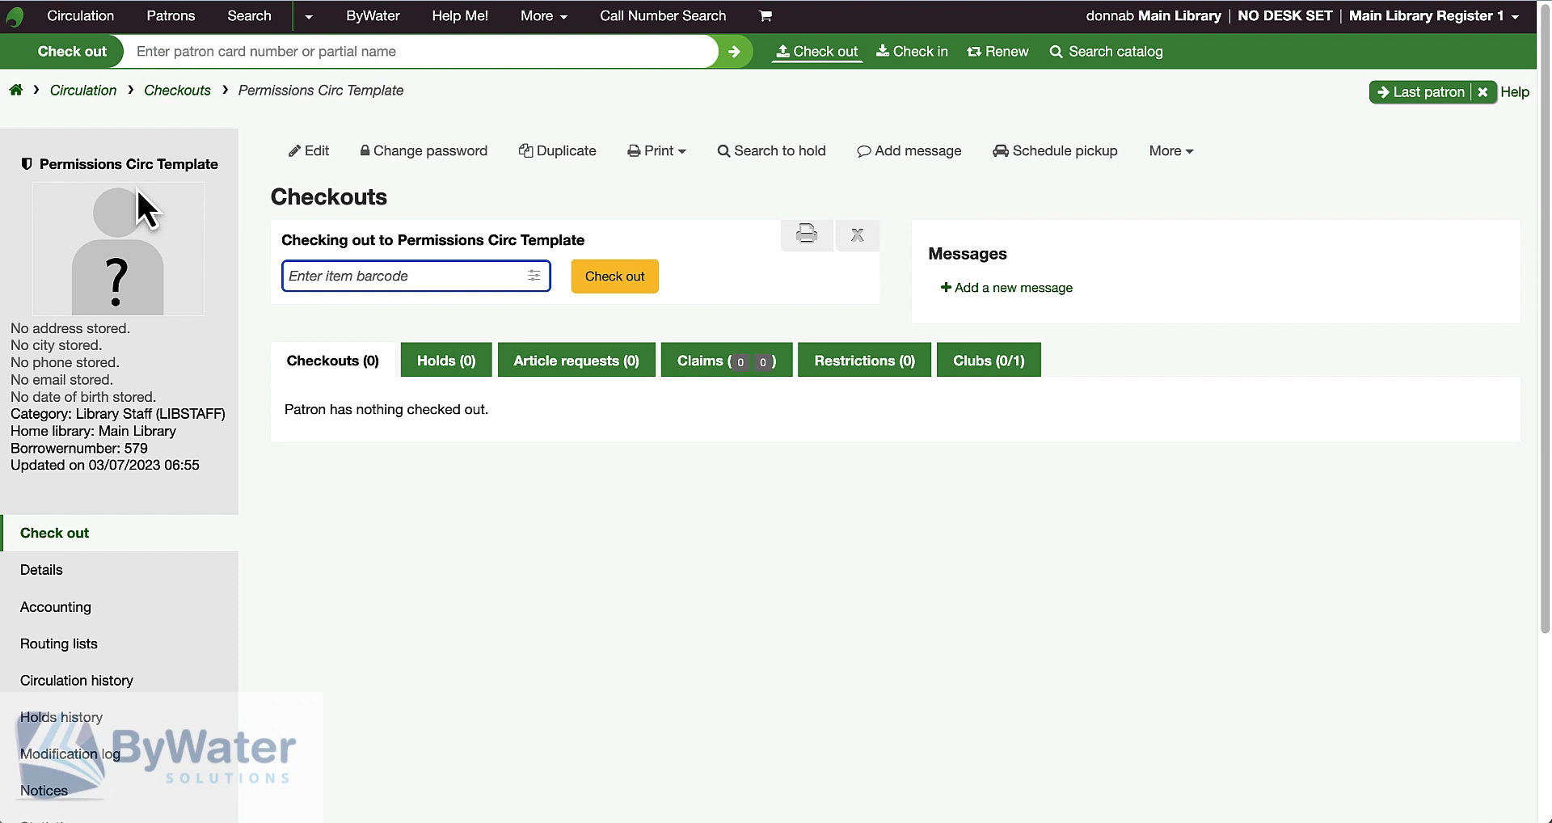
On the template's permissions page, highlight the governed-list notice and follow the Circ permissions link.
left_click(1174, 152)
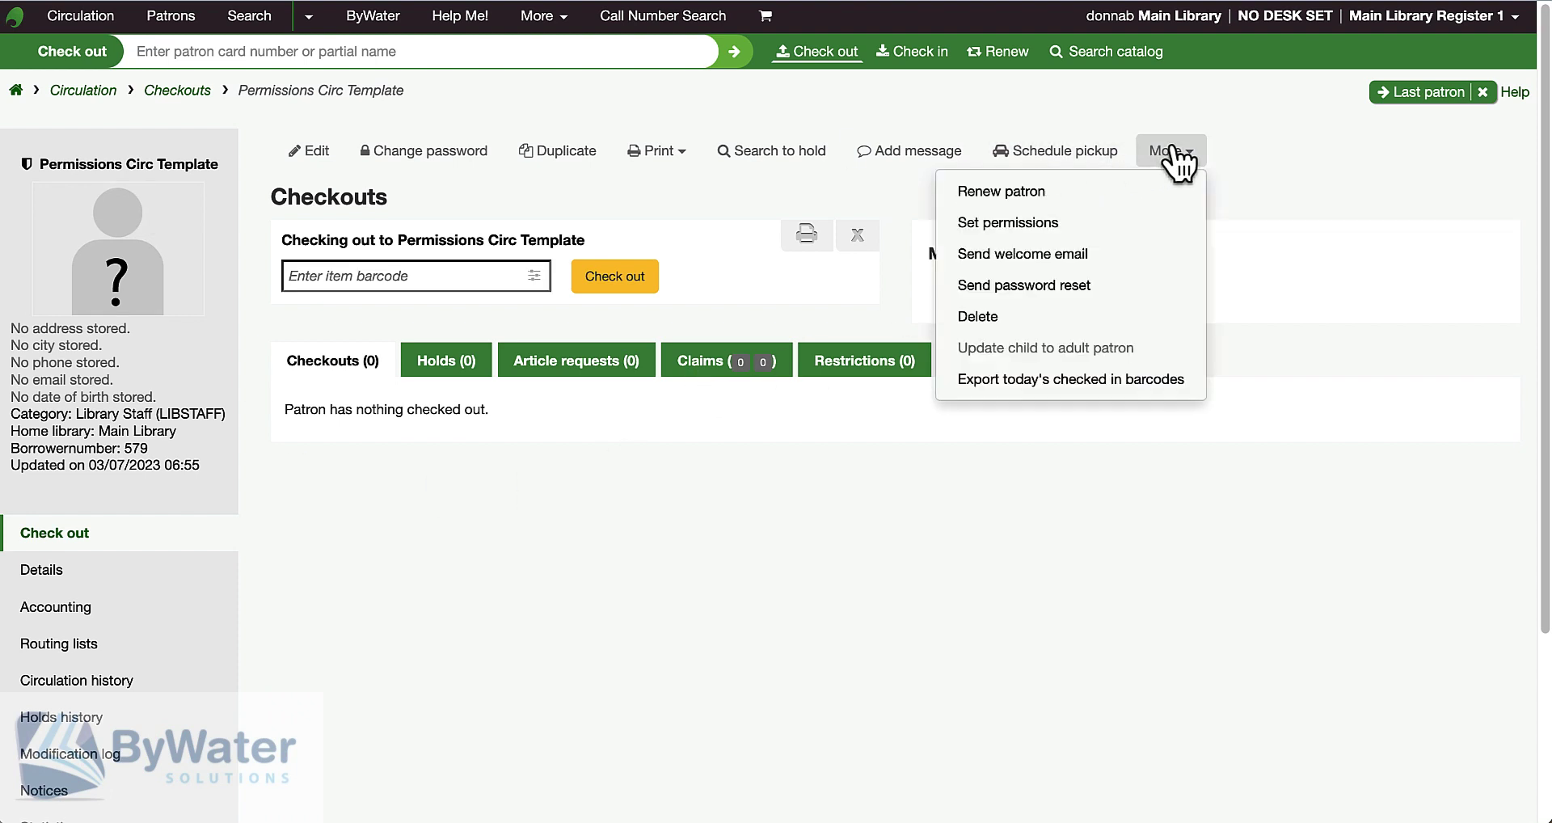
left_click(1103, 234)
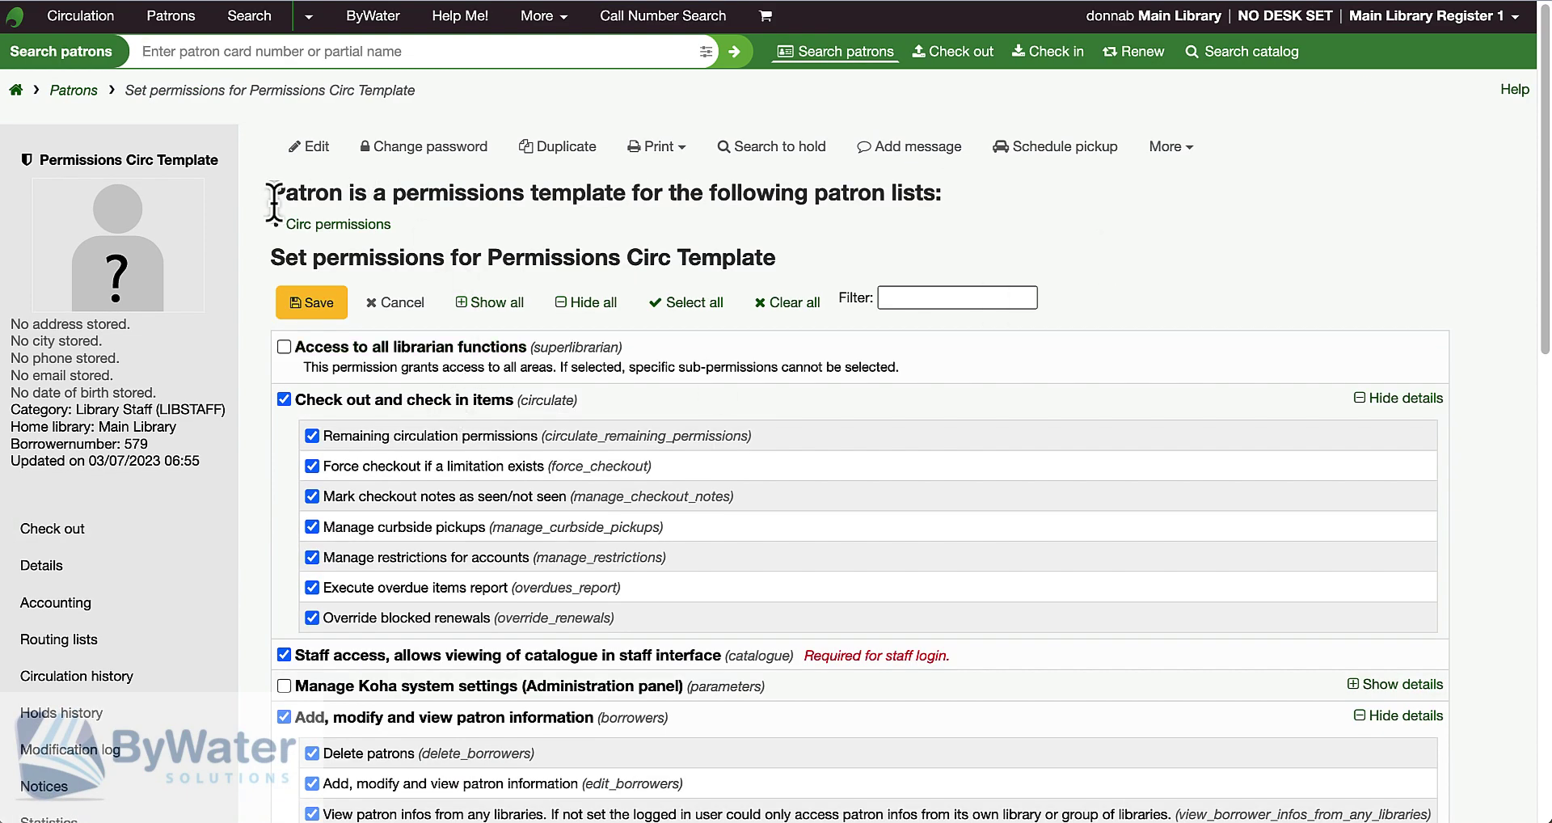
left_click_drag(273, 194, 978, 231)
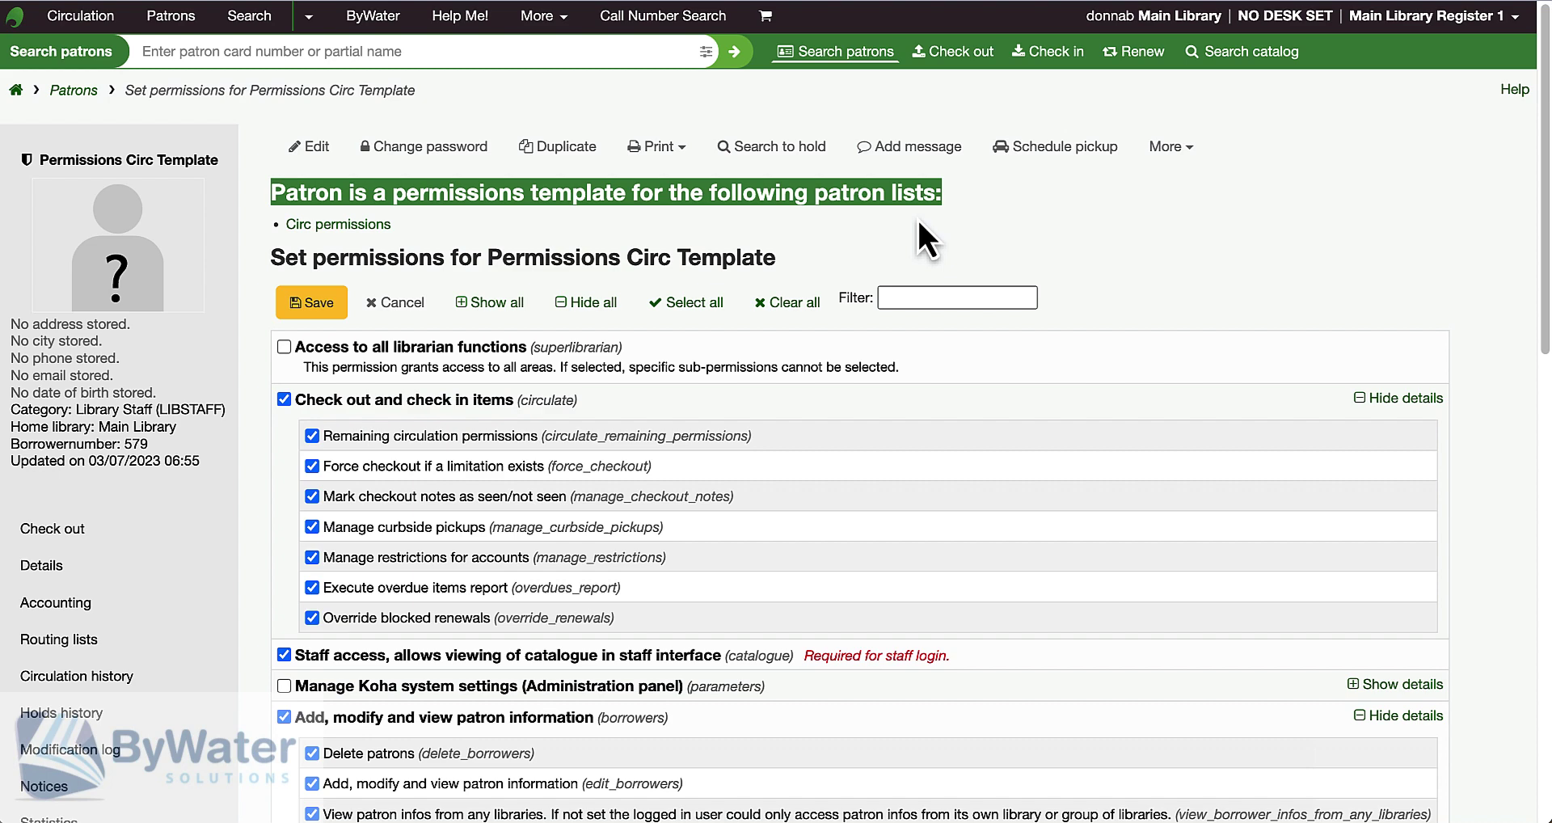
left_click(350, 226)
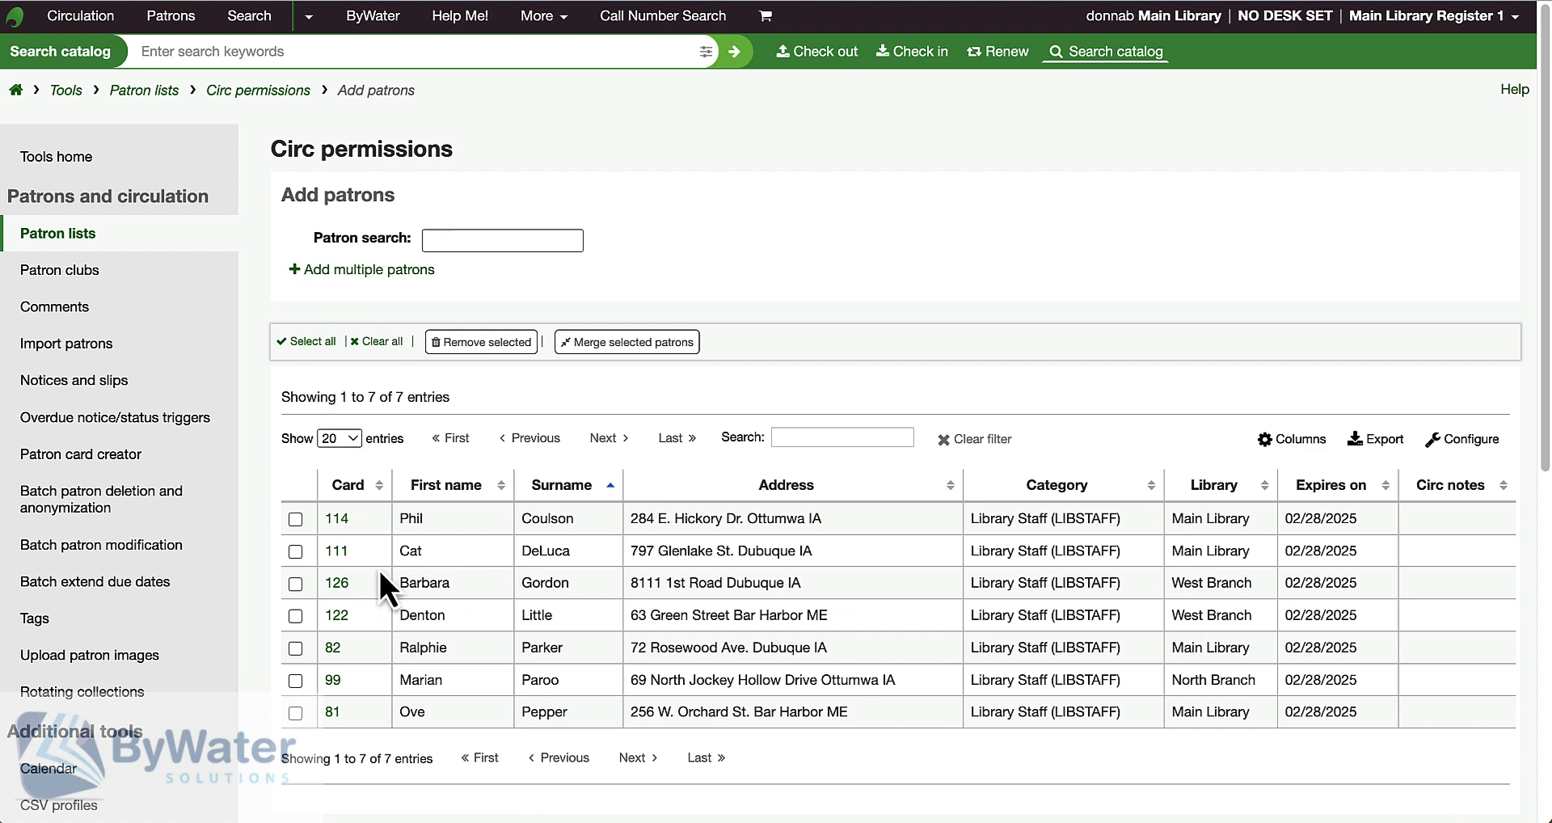
Confirm card 114's permissions are controlled by Circ Template, then follow the Circ Template link.
left_click(338, 525)
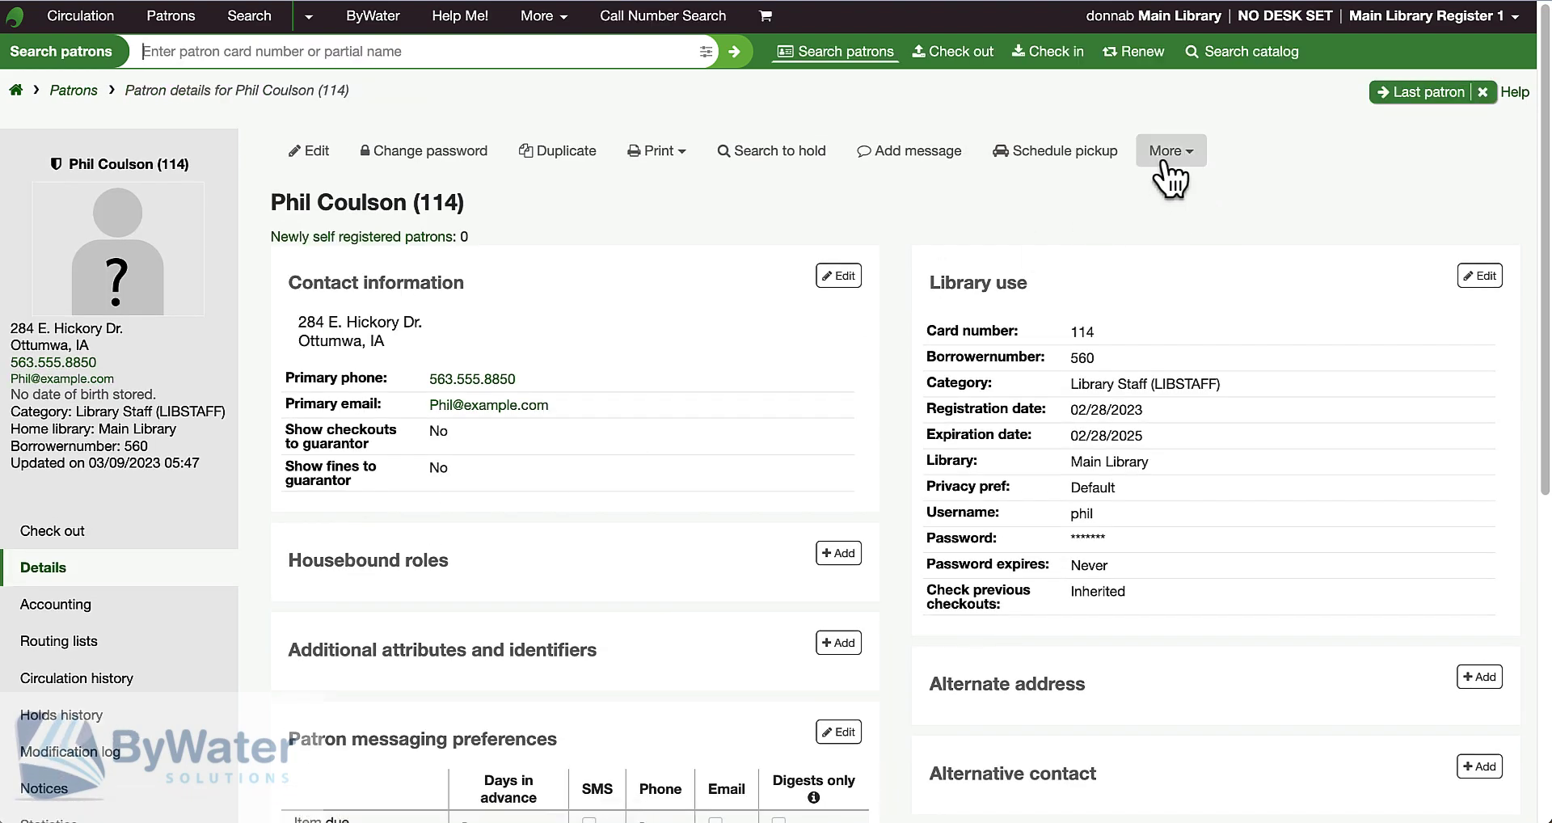
left_click(1165, 161)
left_click(1101, 227)
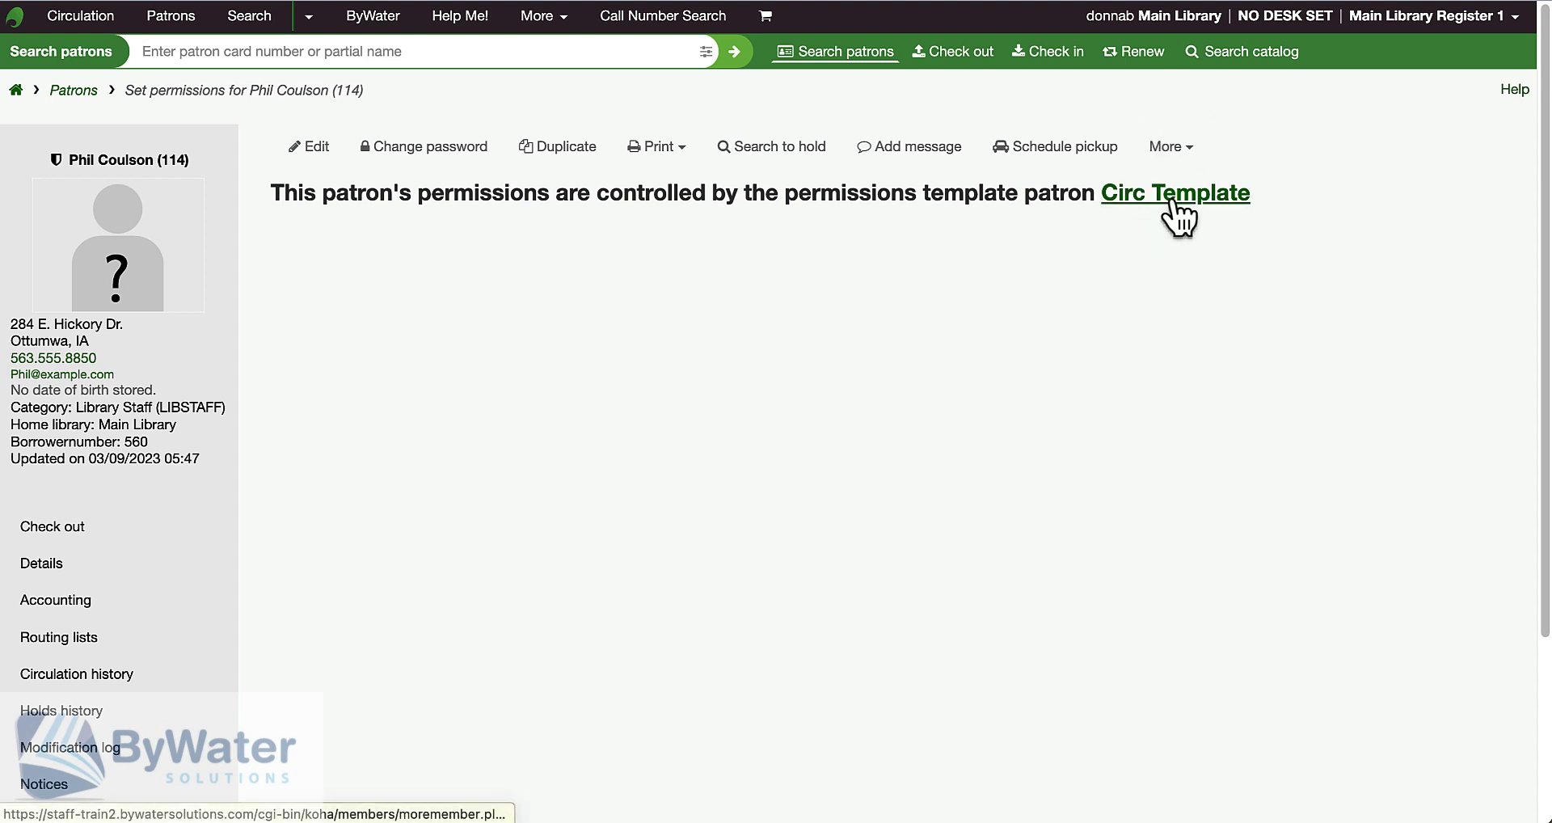
left_click(1171, 204)
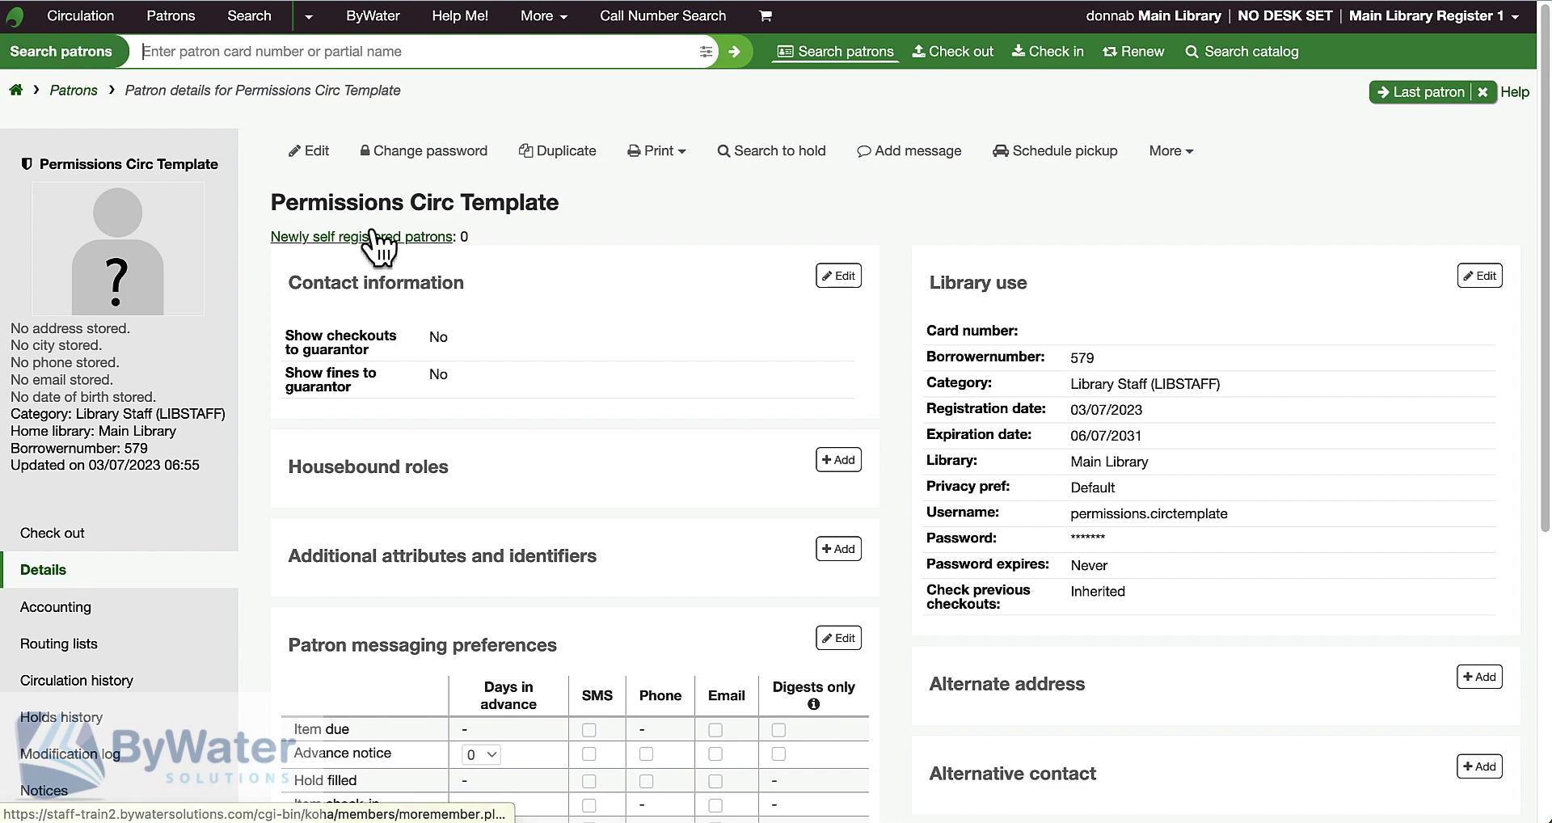
Remove patron card 114 from the Circ permissions list, leaving 6 patrons.
mouse_move(119, 225)
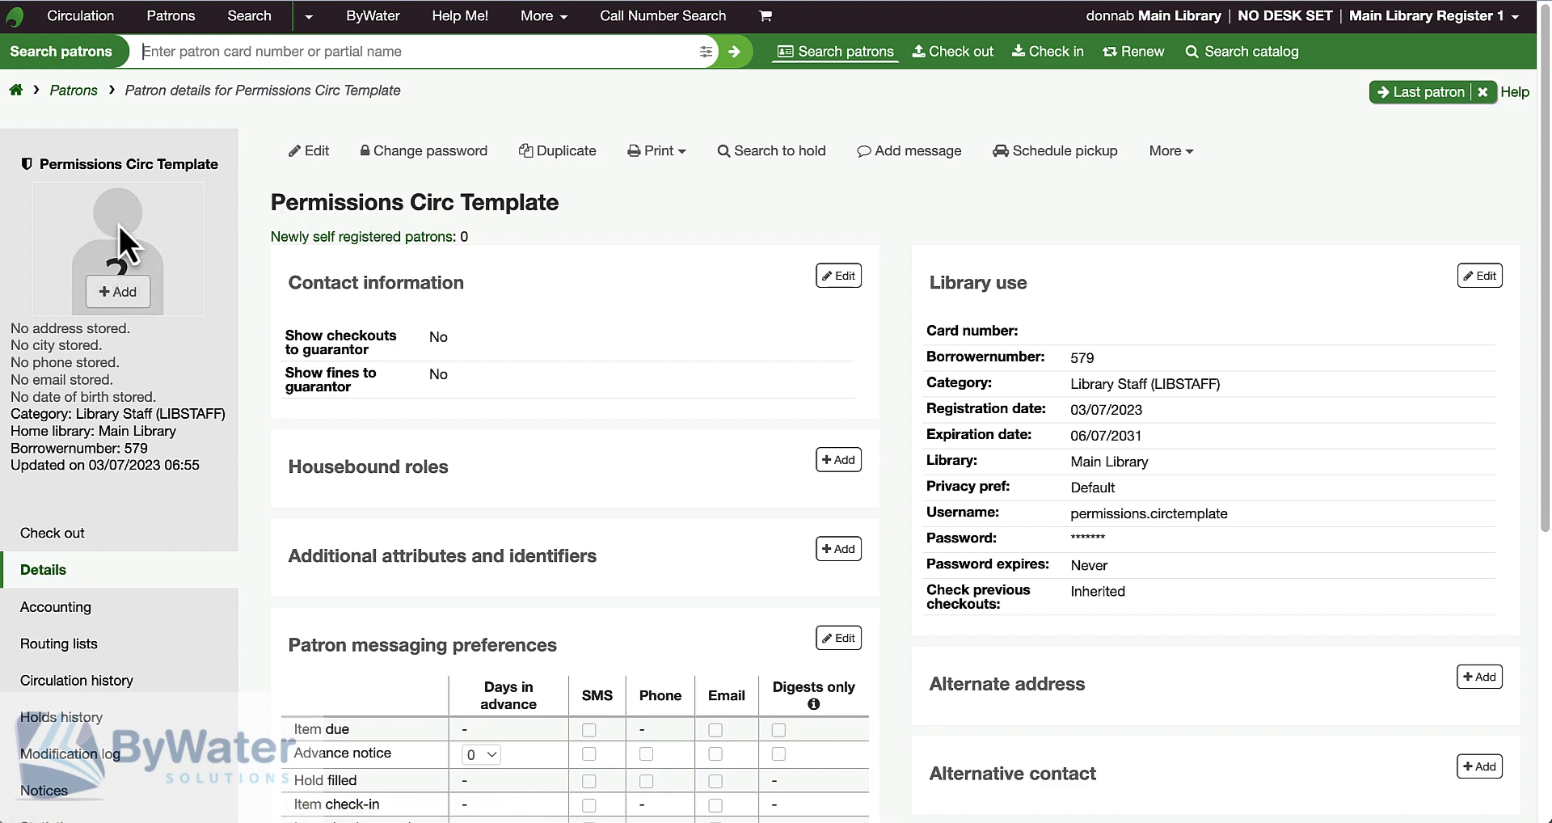
left_click(72, 91)
left_click(666, 152)
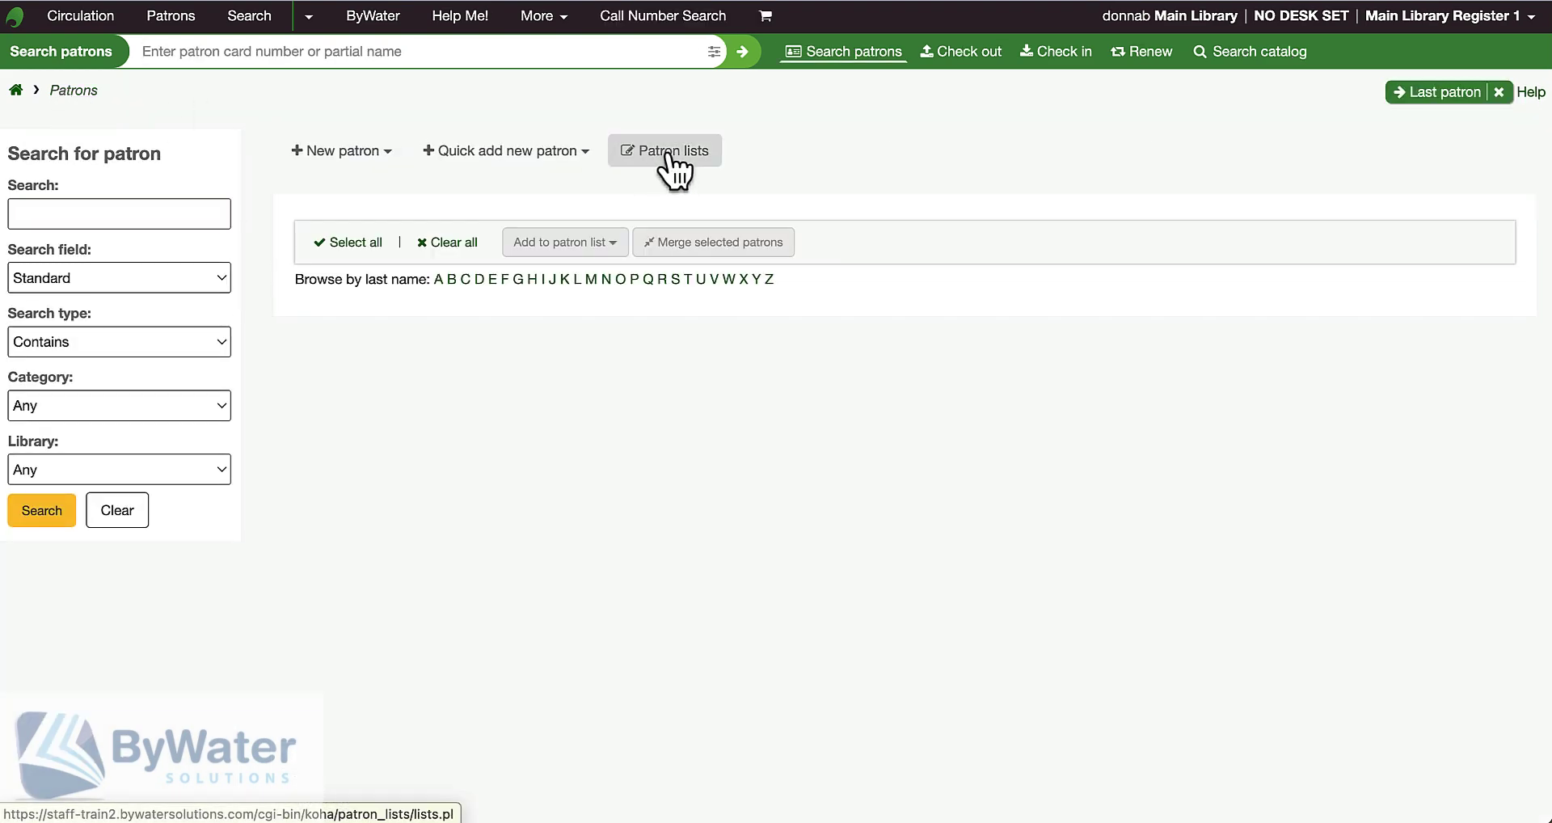
left_click(363, 370)
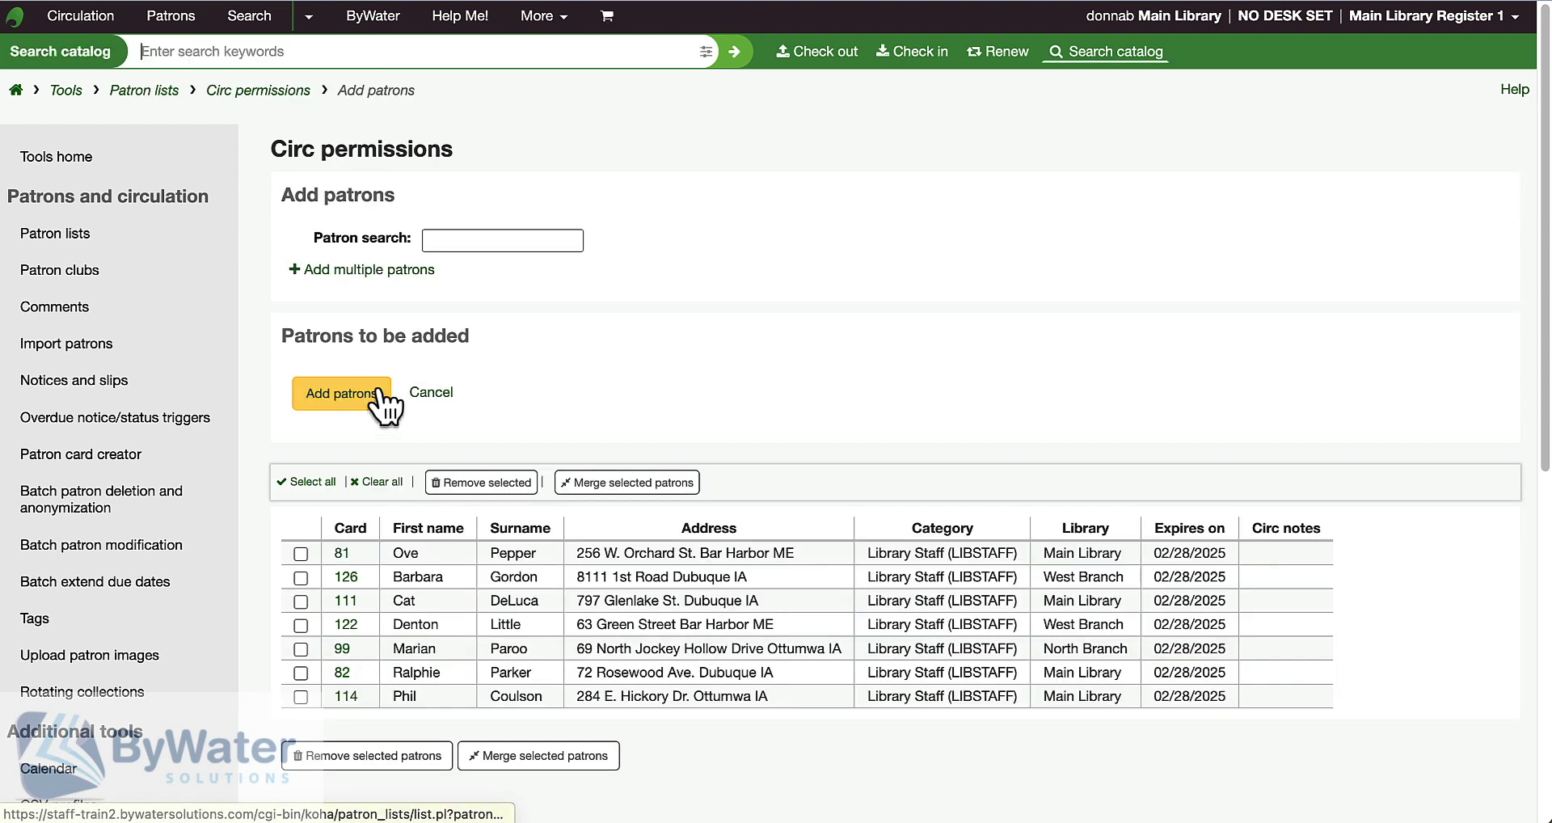
left_click(296, 521)
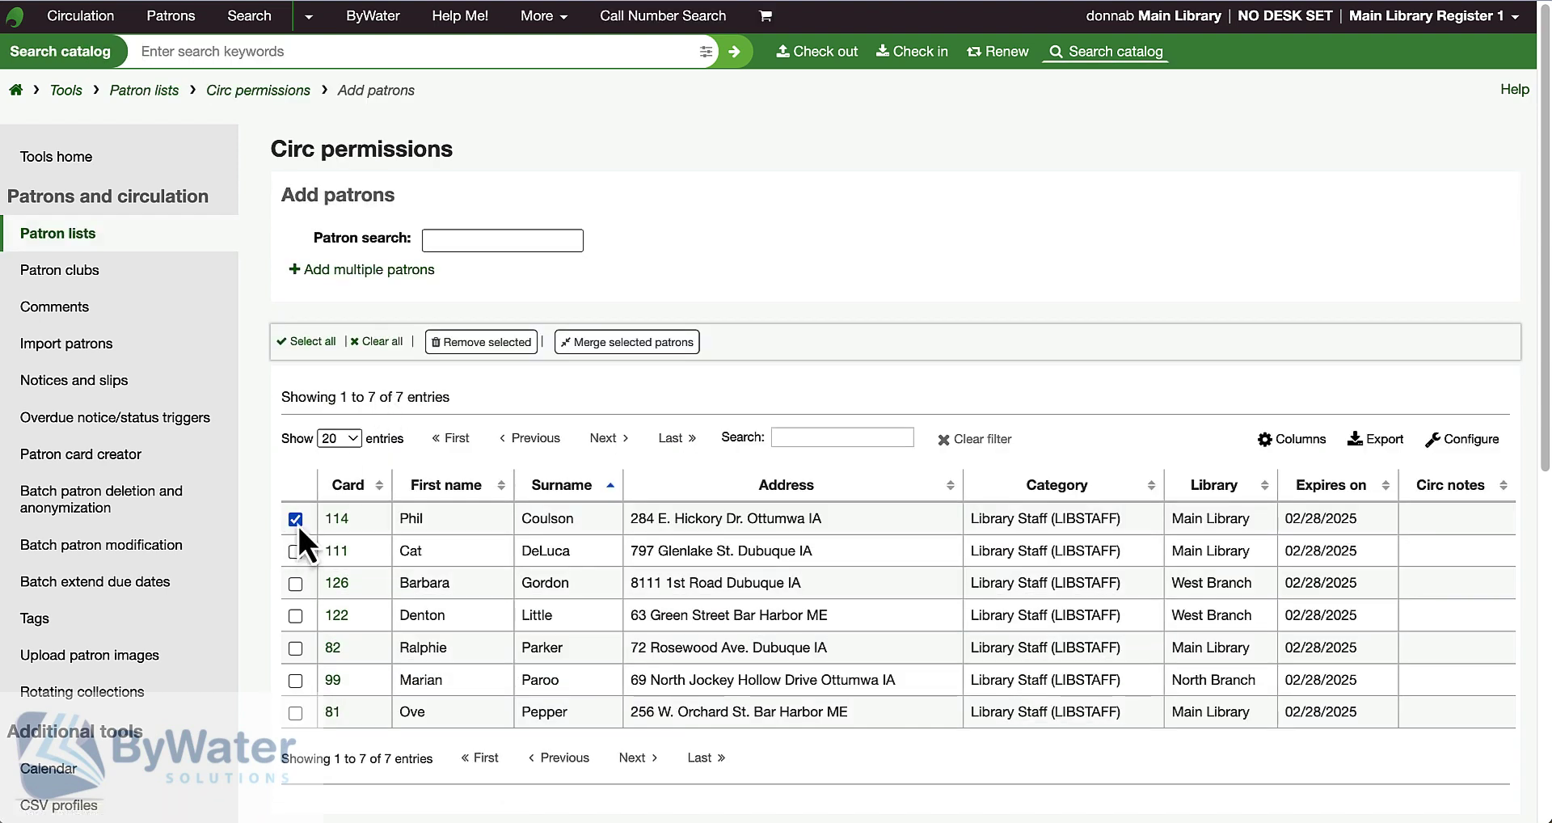
left_click(481, 343)
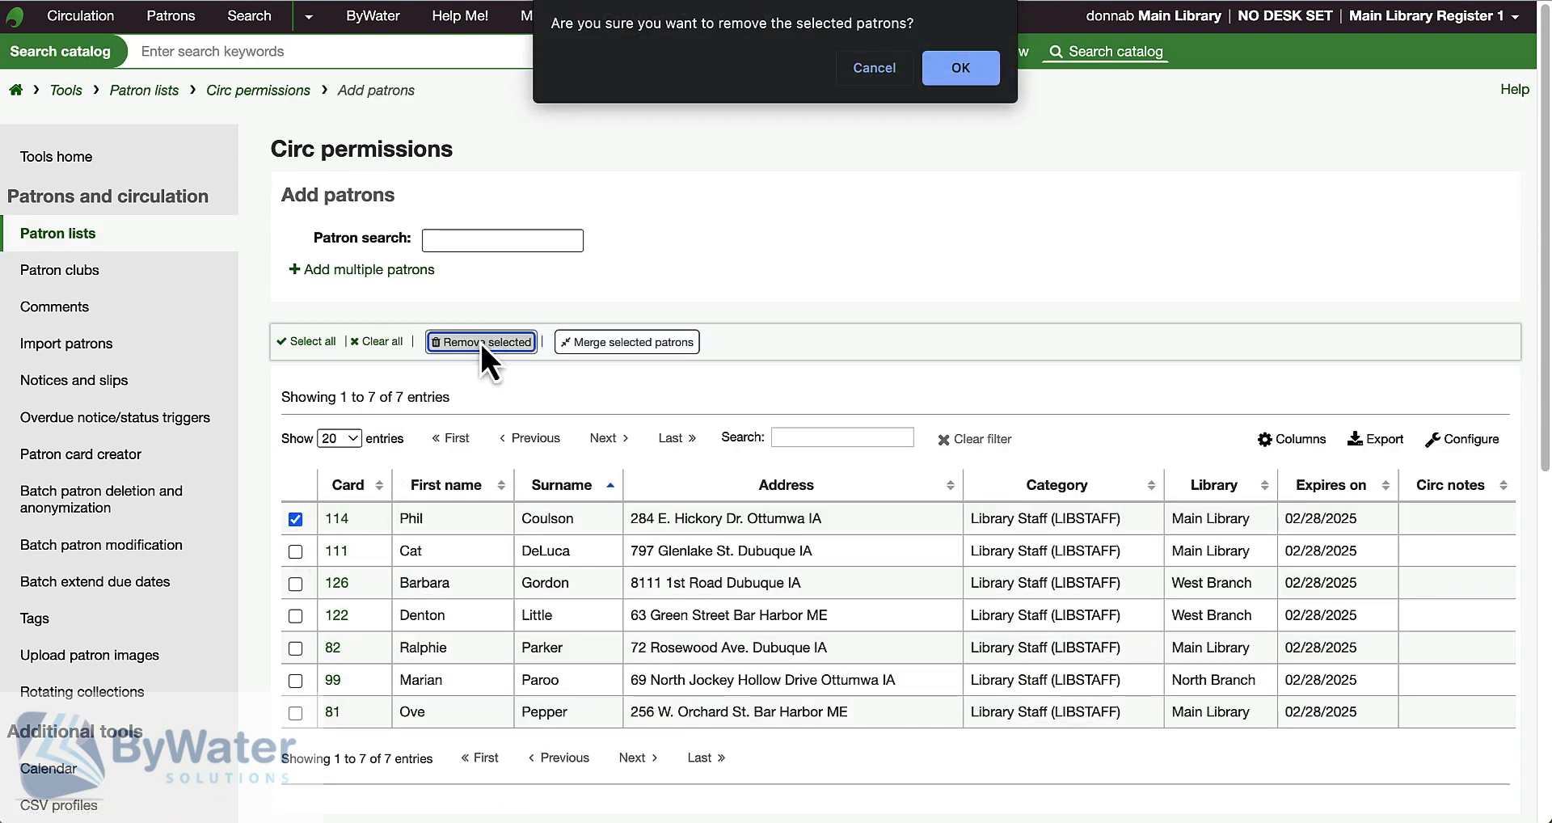
left_click(972, 71)
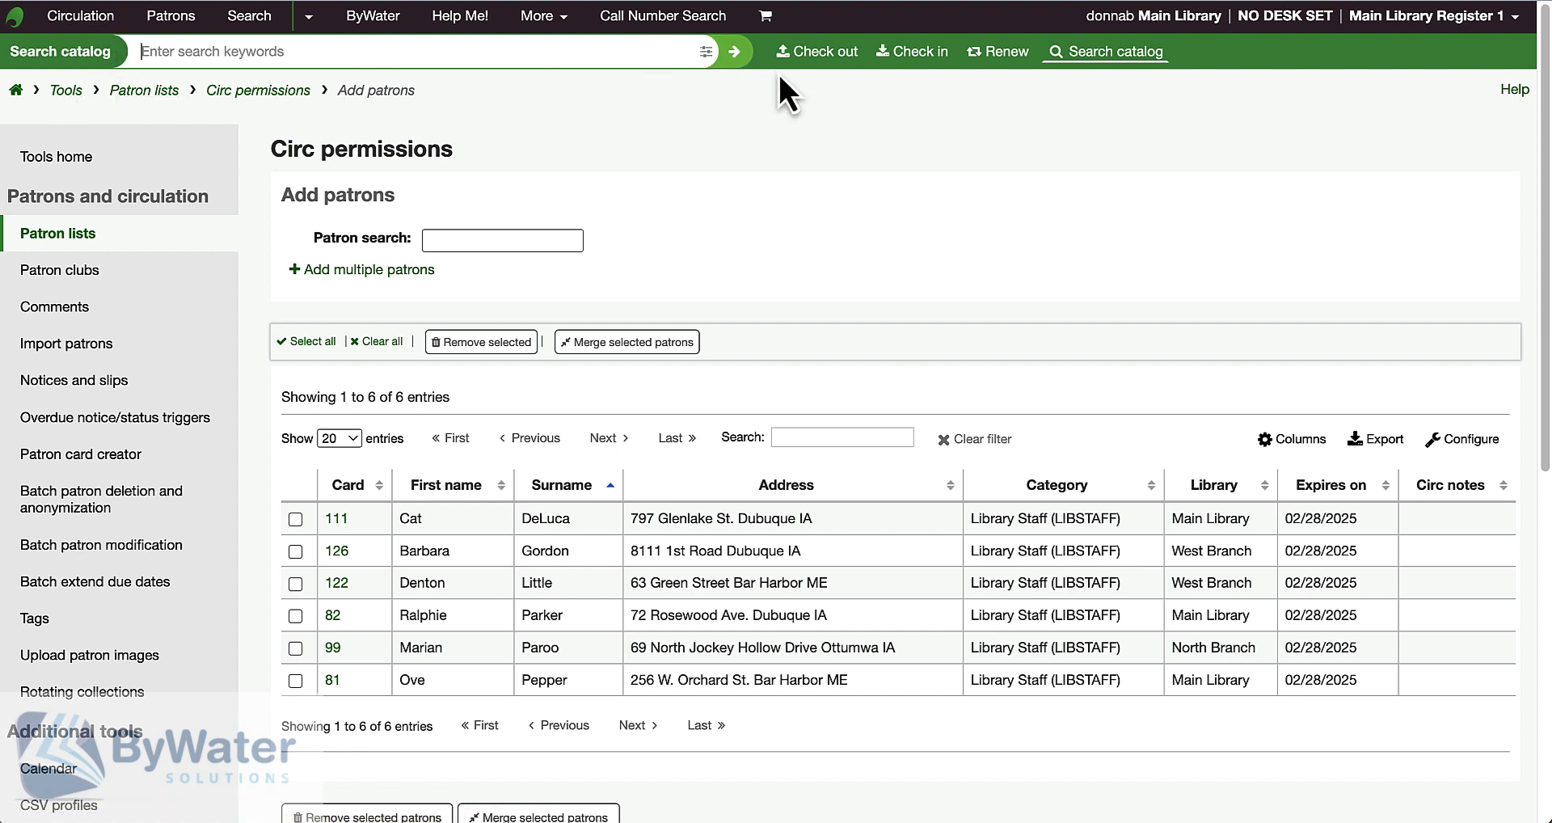
Search for 'phil' and review that patron's permissions still carrying the template's circulation, patron, holds and fines rights.
left_click(173, 17)
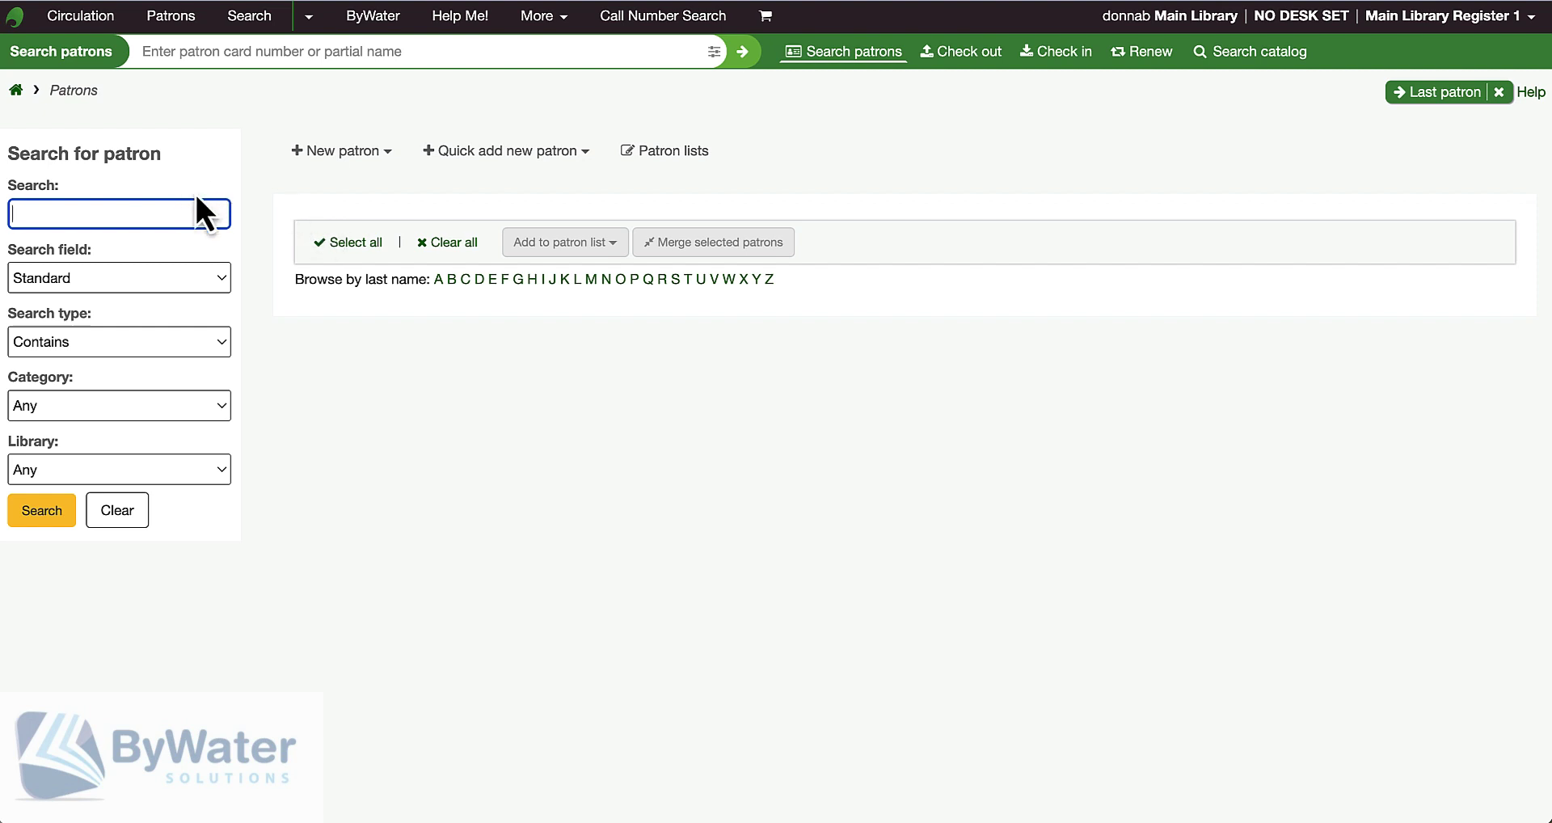
type("phil")
key("Return")
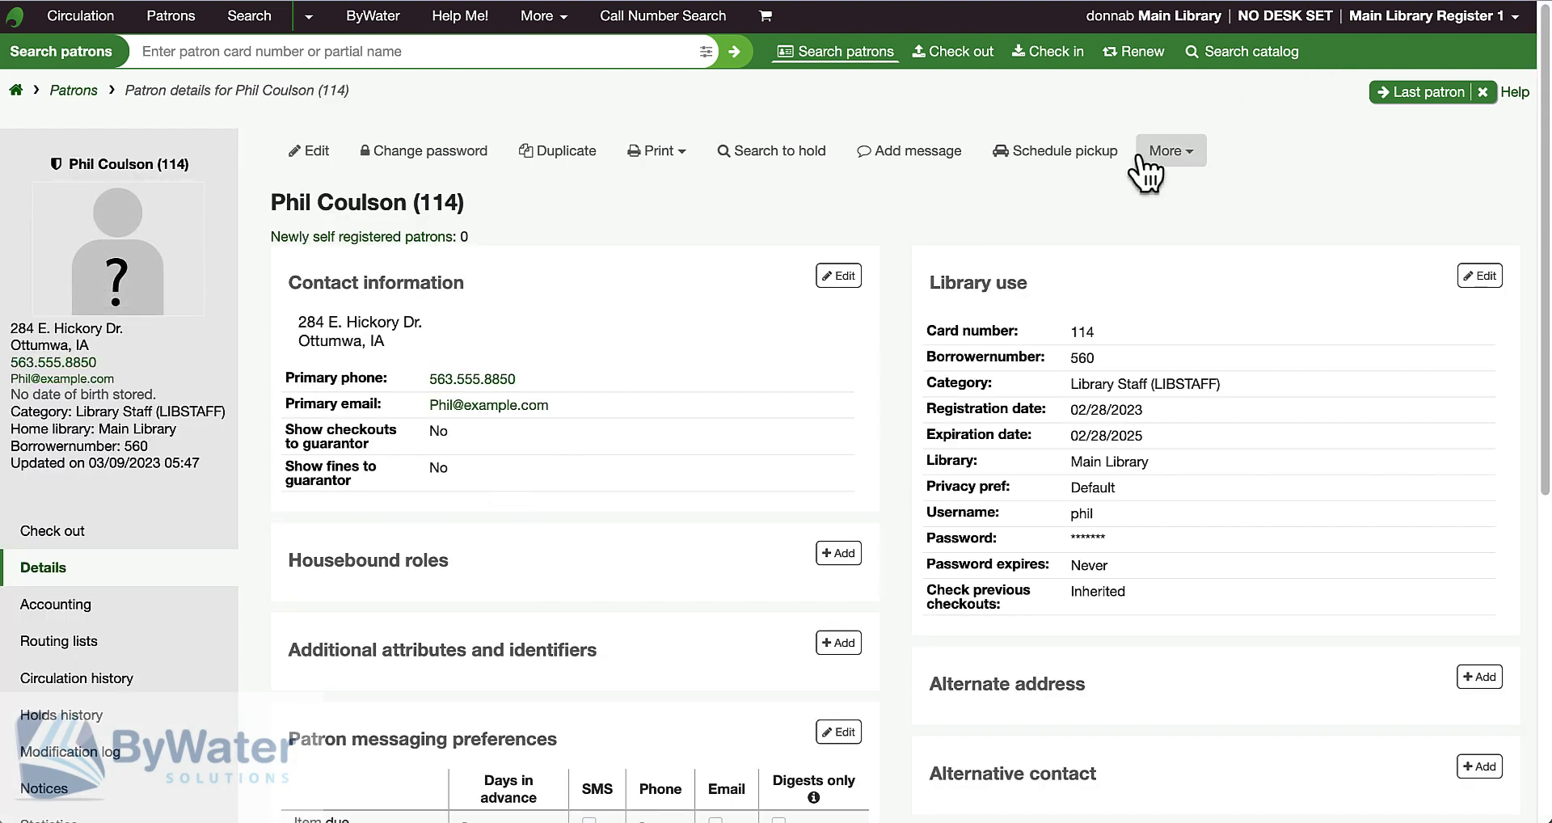
left_click(1164, 154)
left_click(1153, 233)
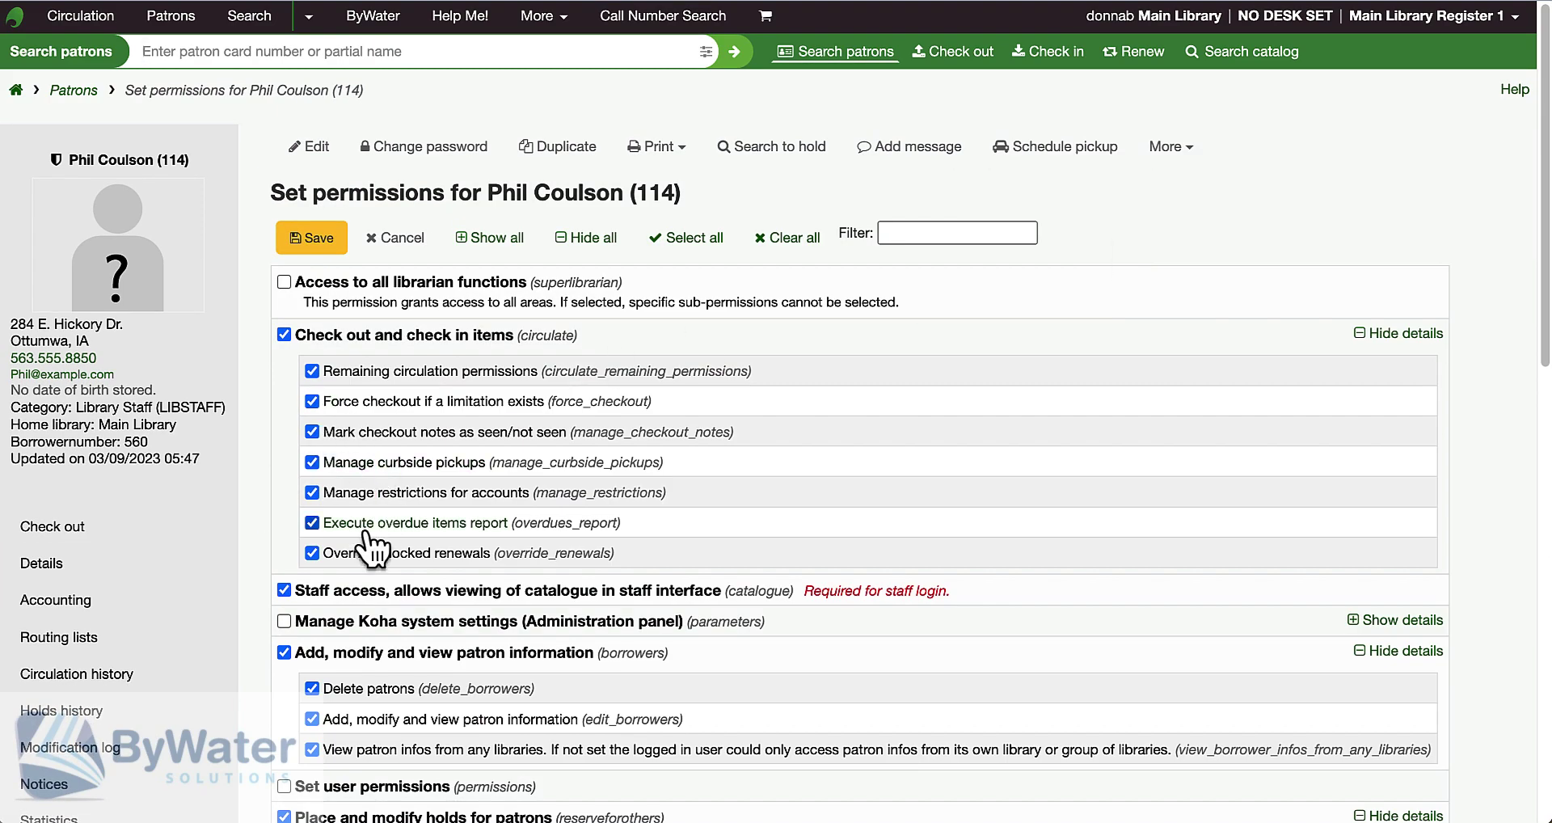
scroll(366, 533, "down", 10)
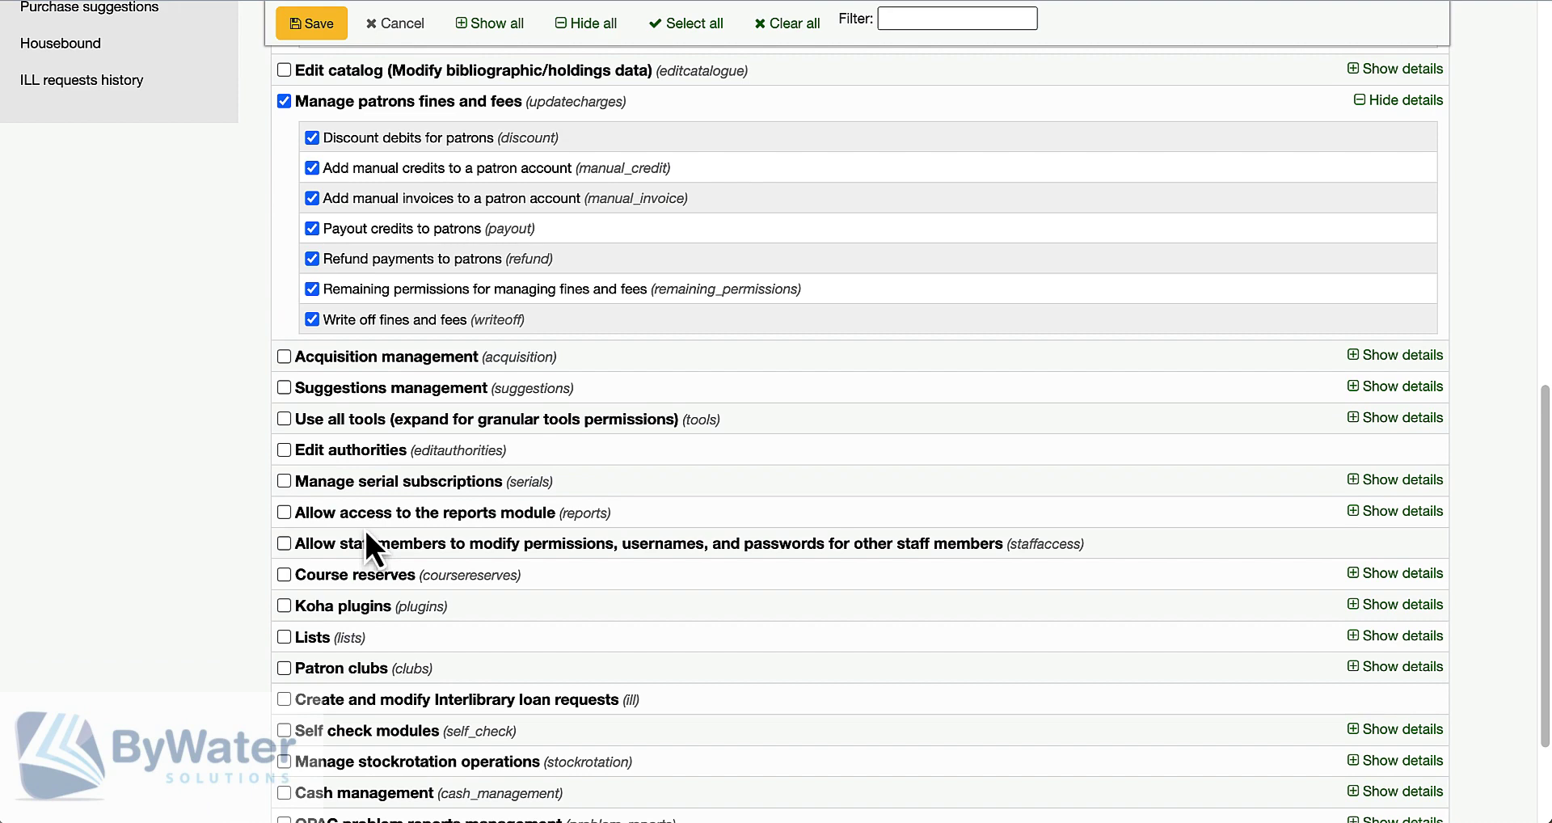
scroll(364, 528, "up", 4)
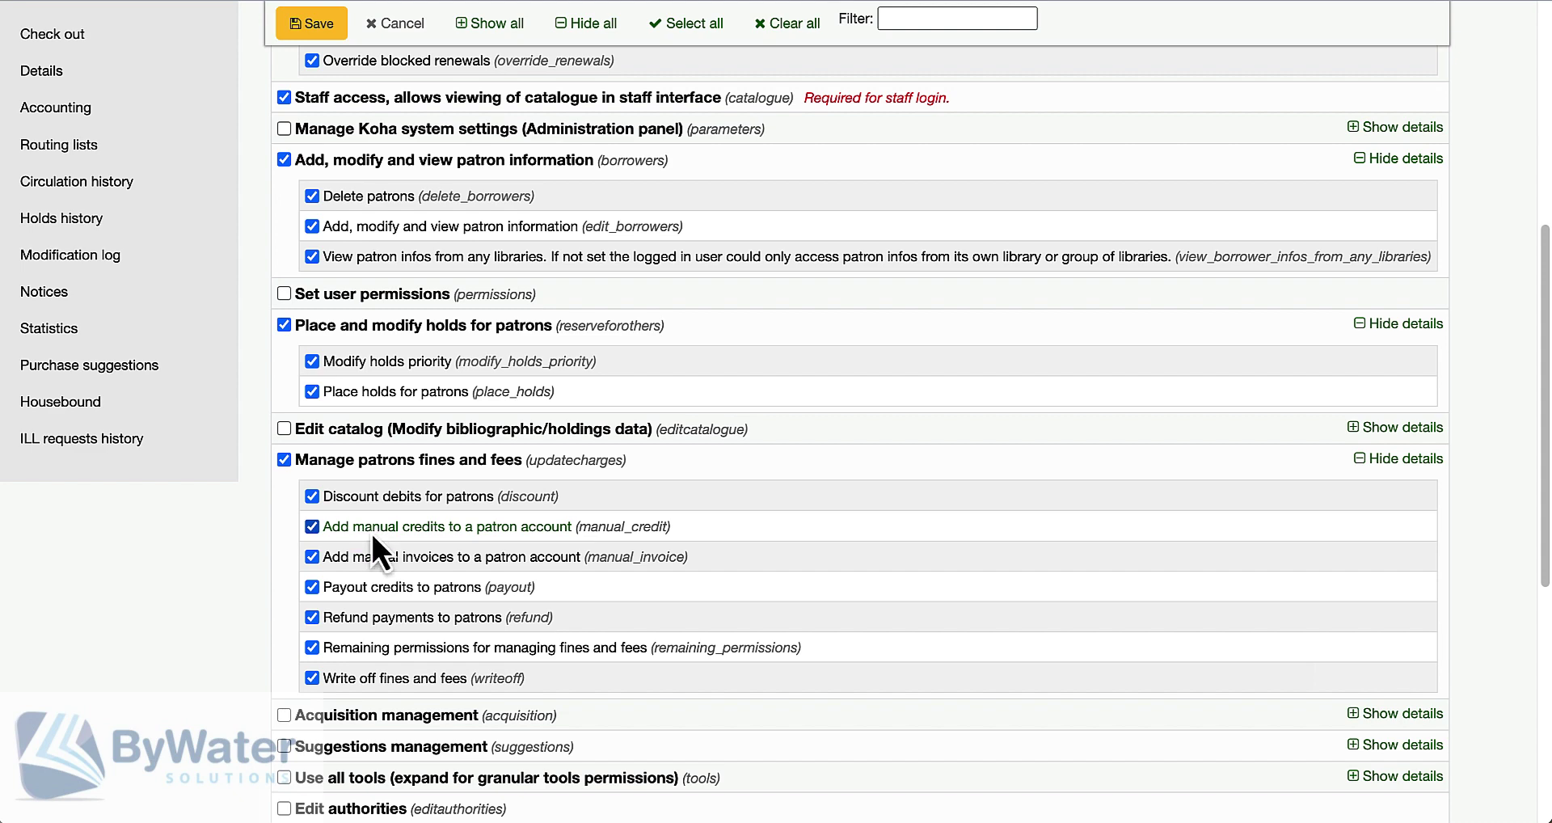
scroll(245, 592, "up", 6)
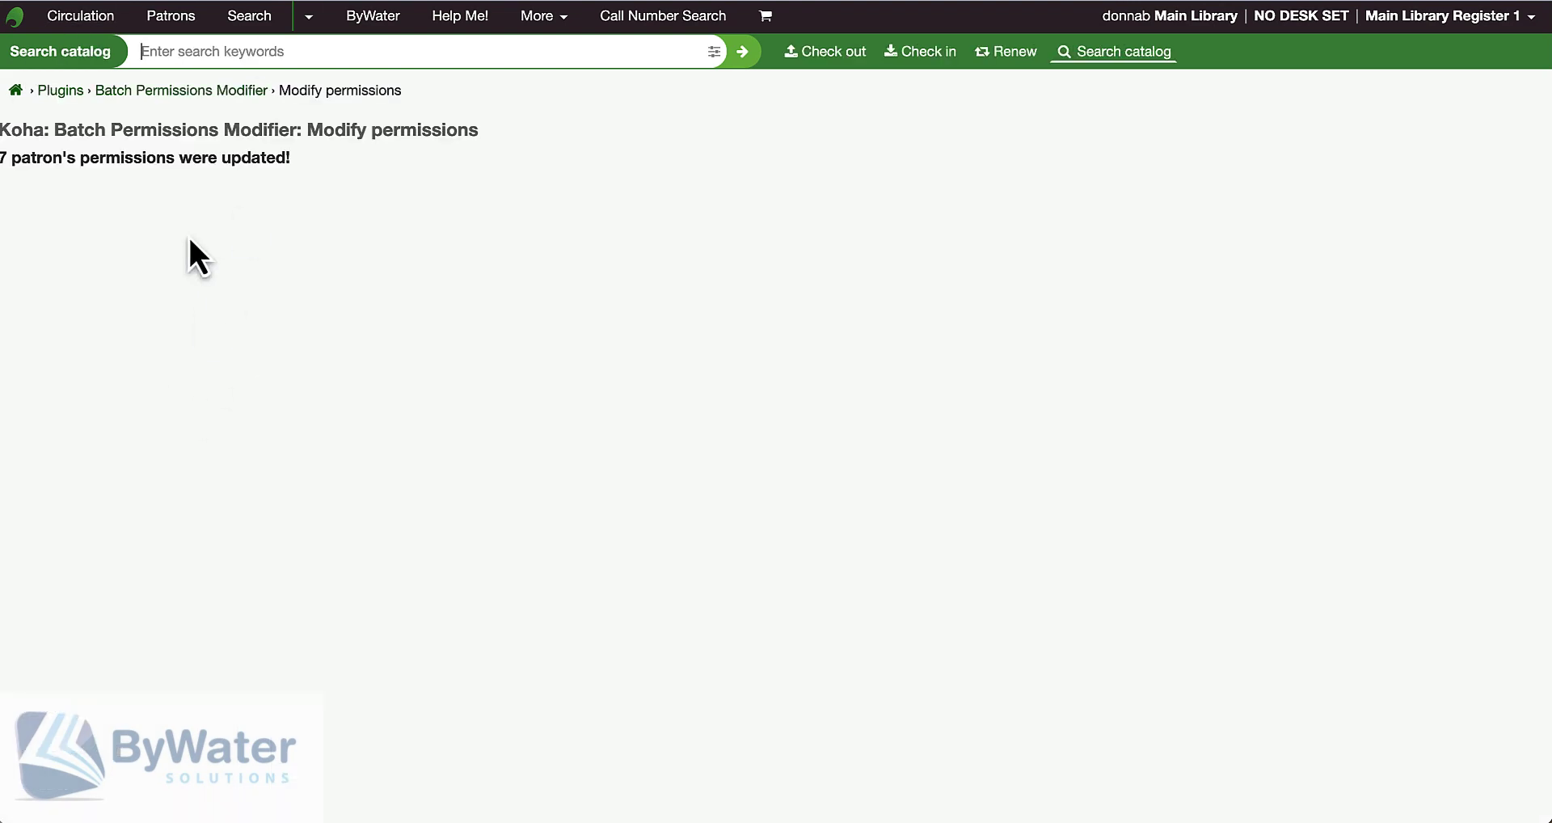
Go back to the Plugins list via the breadcrumb.
left_click(64, 93)
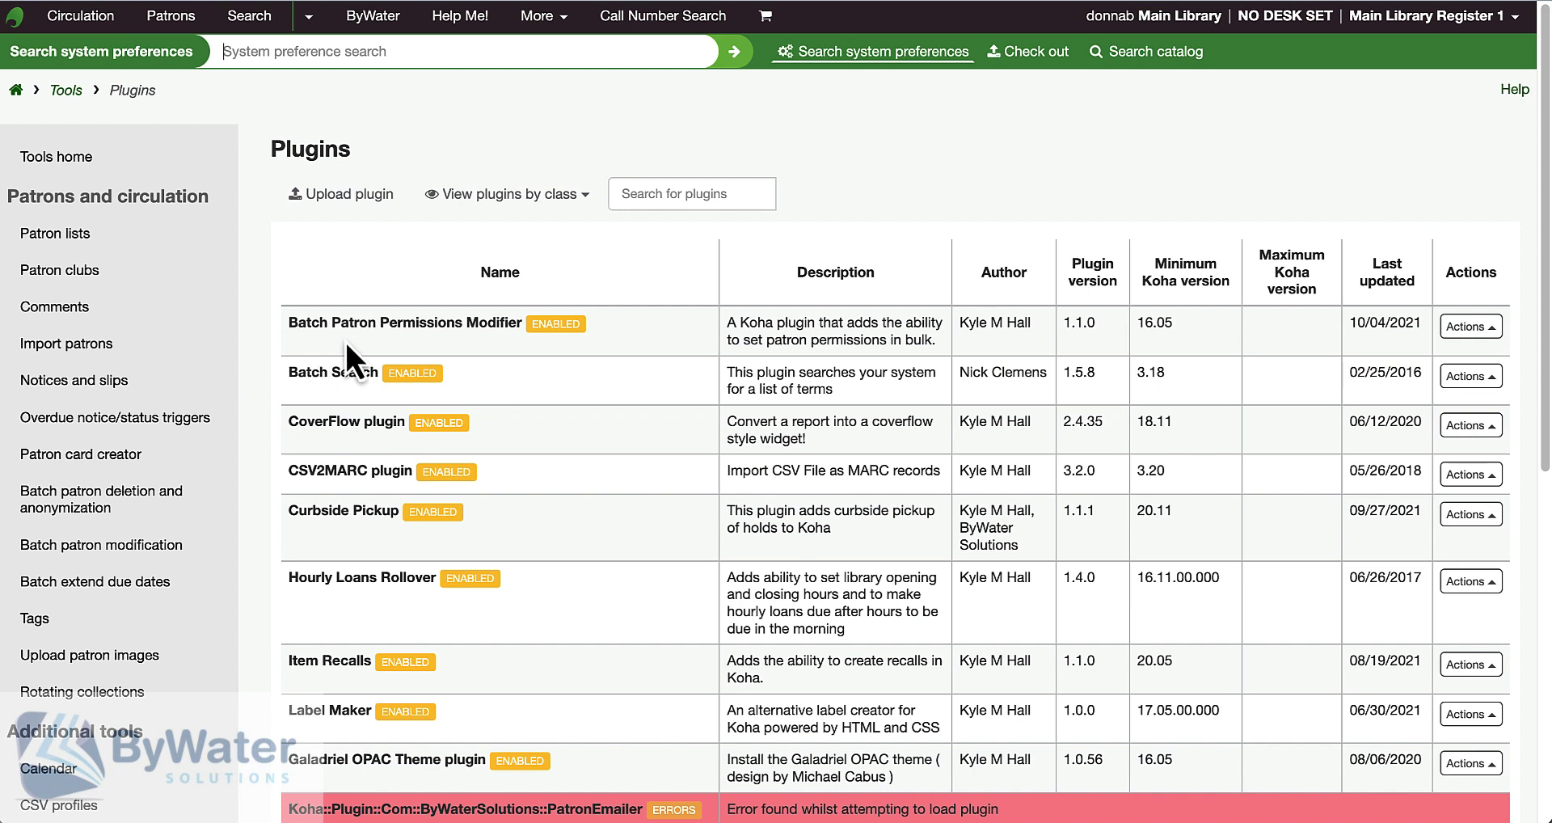